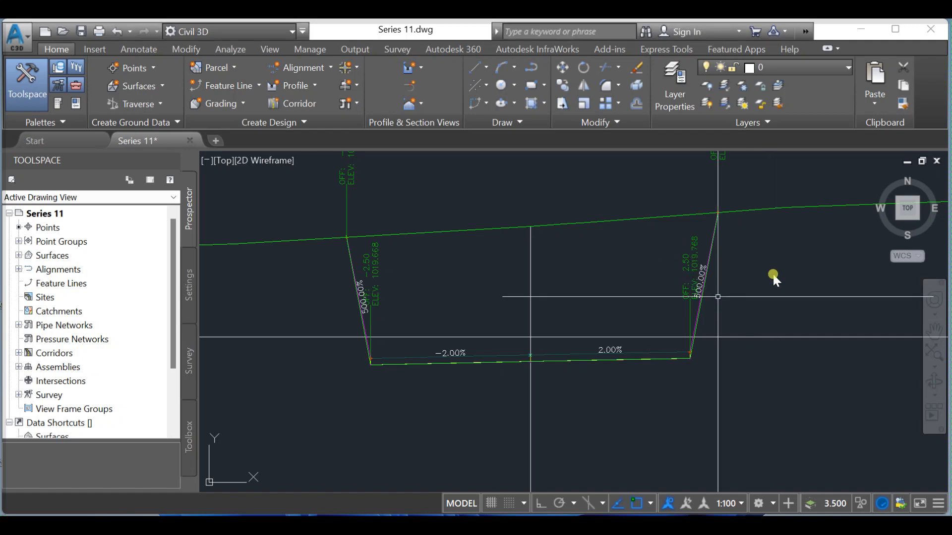
- Set the drawing's annotation scale to 1:200 for the section views
scroll(709, 295, down, 5)
scroll(671, 342, down, 8)
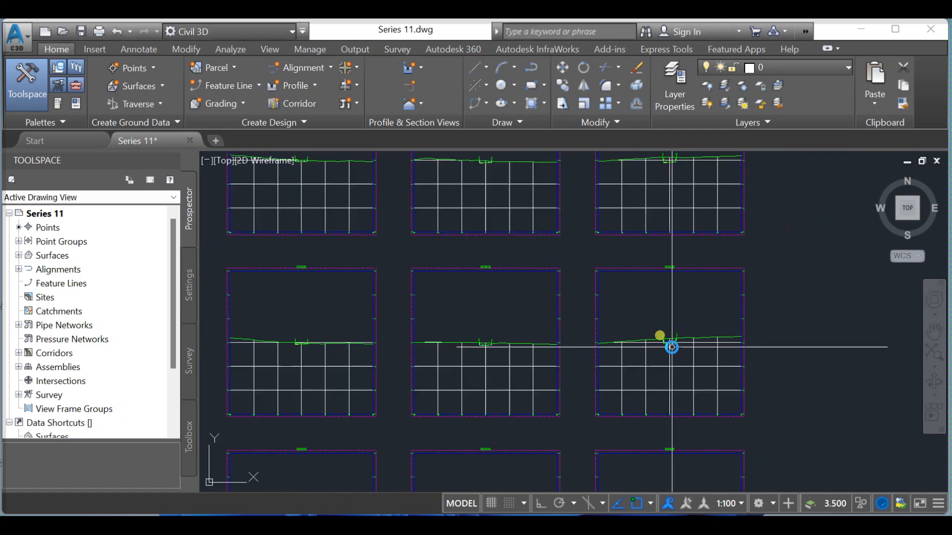
scroll(680, 361, up, 2)
scroll(679, 361, up, 6)
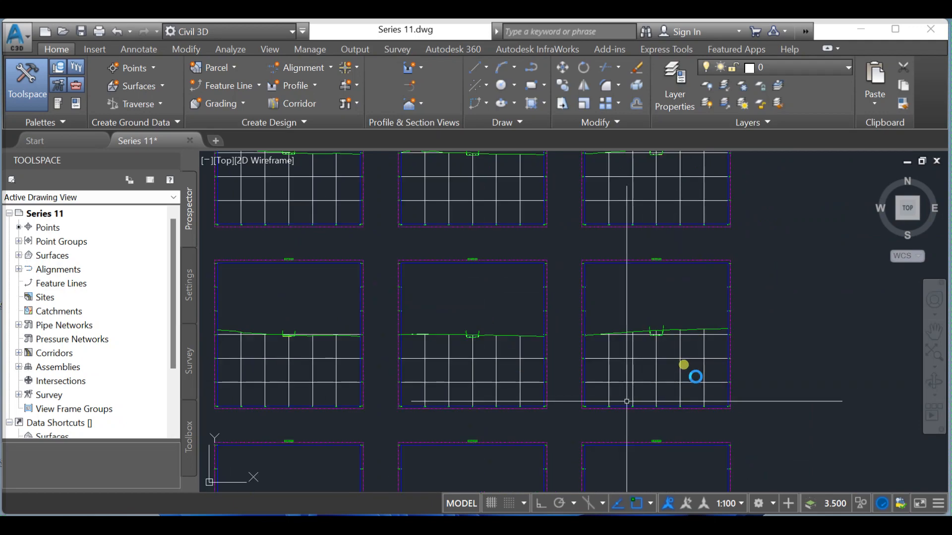
middle_drag(484, 437, 449, 424)
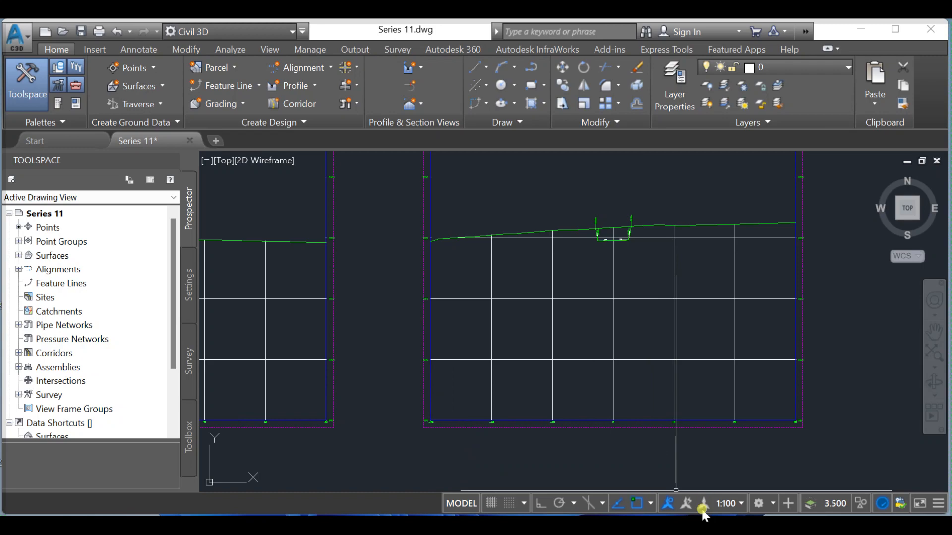
click(895, 29)
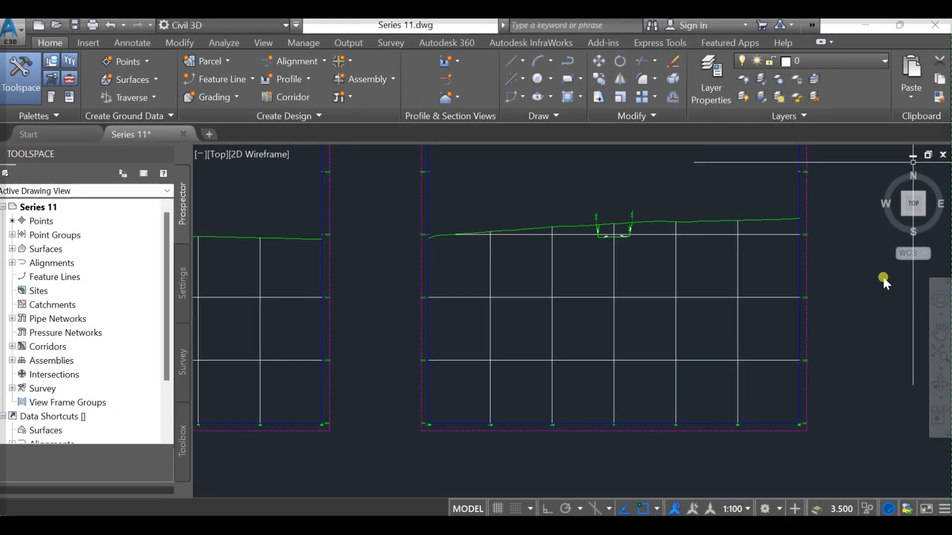
click(746, 509)
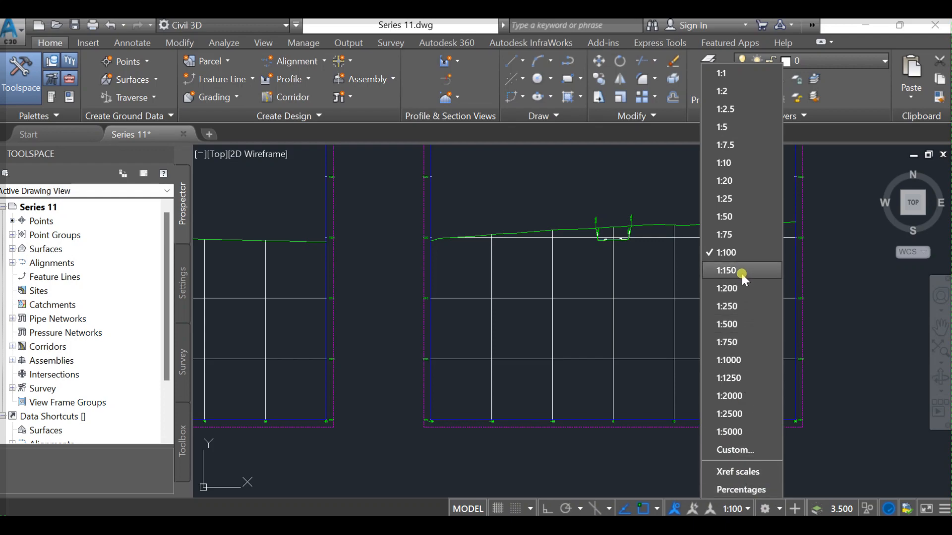
click(737, 292)
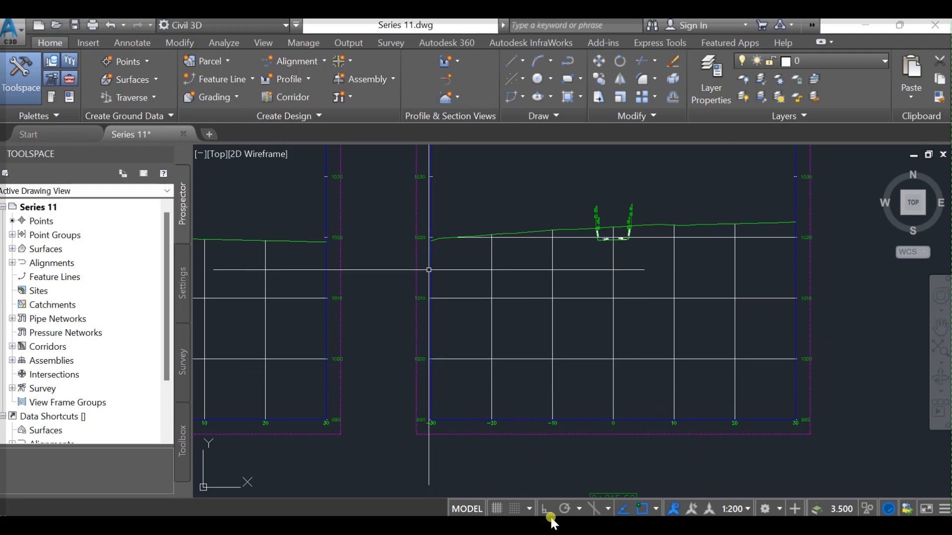
- Examine the slope, offset and elevation labels of the corridor section at station 0+210.00
middle_drag(424, 261, 421, 288)
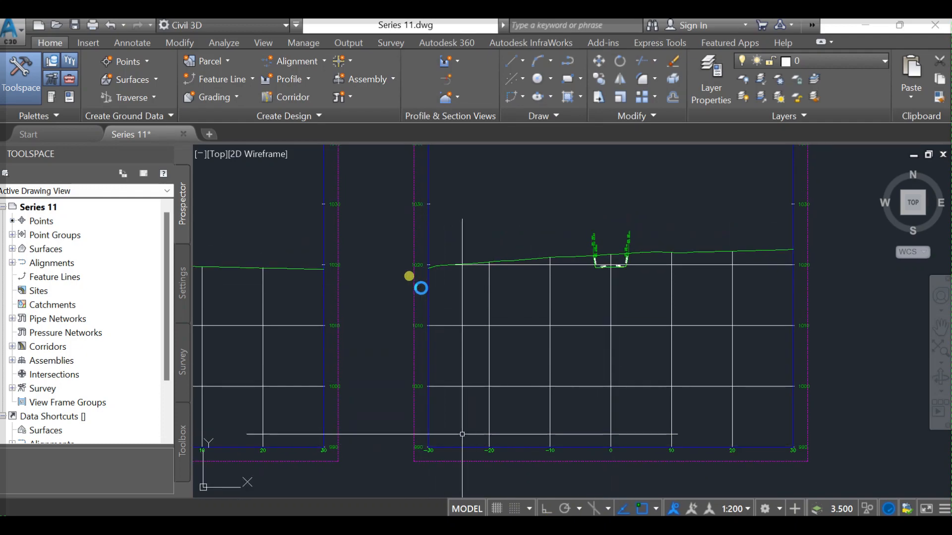
scroll(611, 250, up, 6)
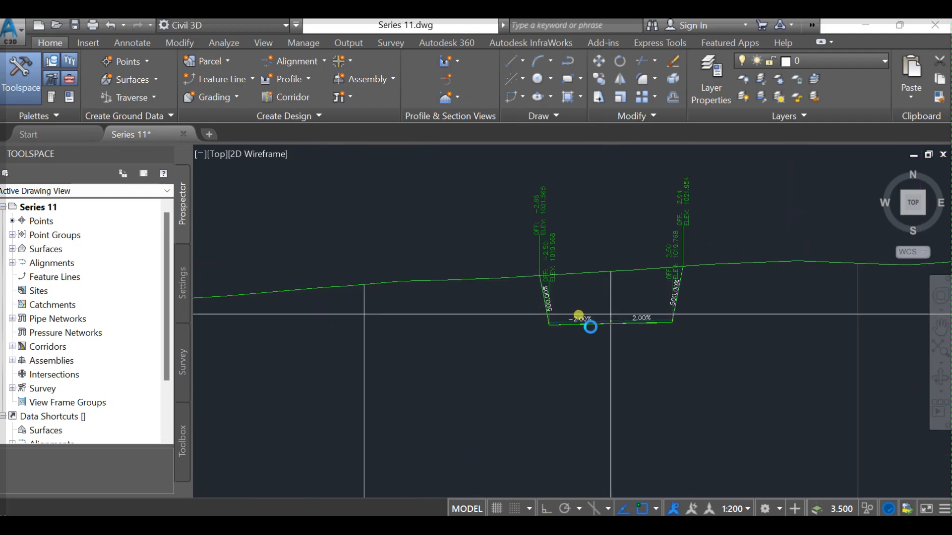
scroll(591, 323, up, 2)
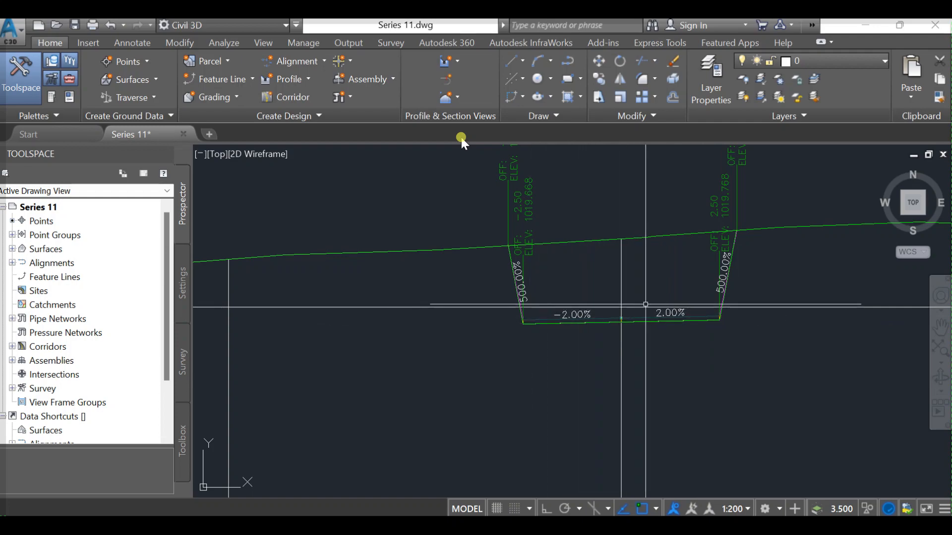
click(677, 307)
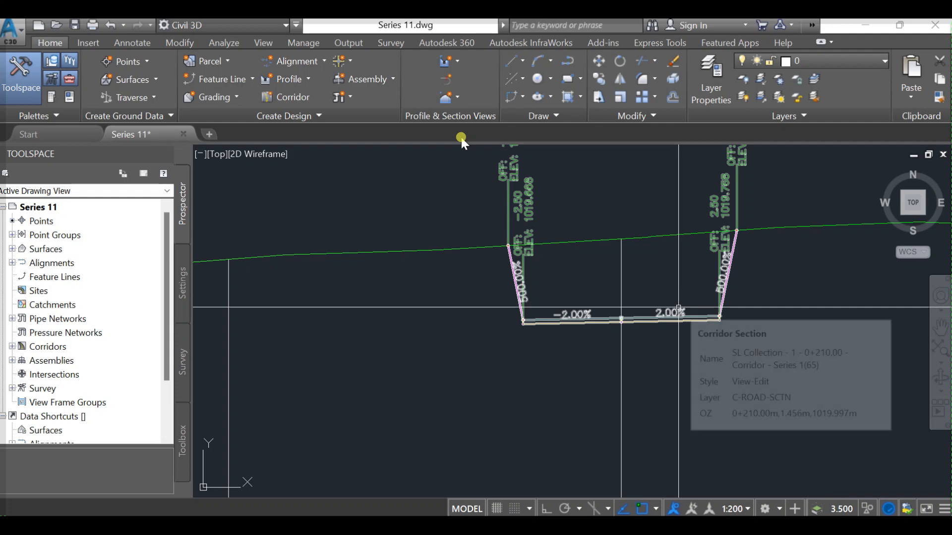
key(Escape)
scroll(485, 280, up, 5)
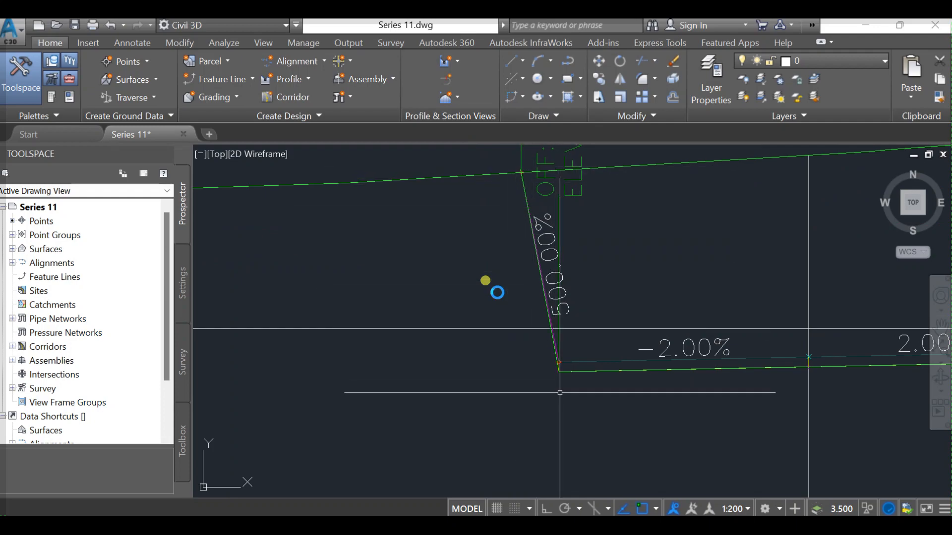
mouse_move(526, 314)
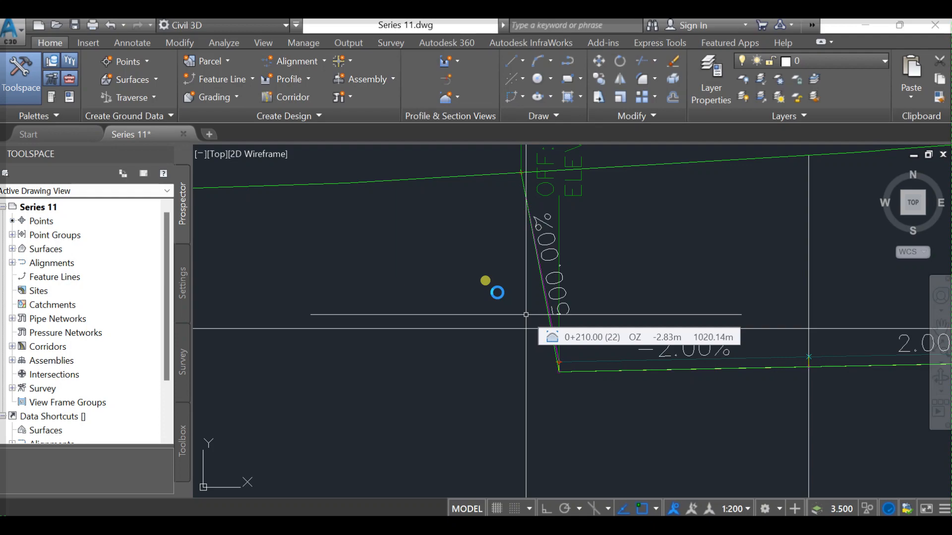
scroll(526, 315, down, 6)
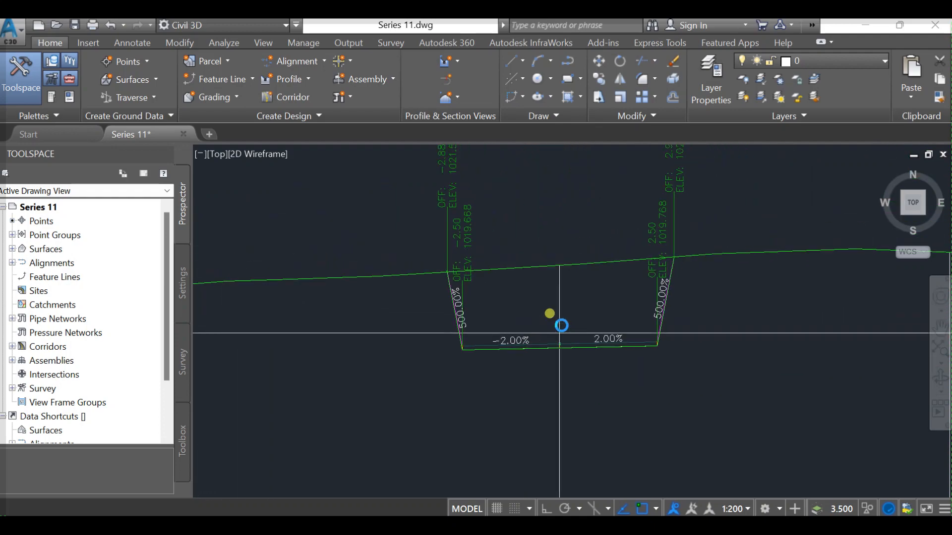
scroll(704, 336, up, 4)
middle_drag(331, 364, 518, 347)
scroll(518, 347, down, 2)
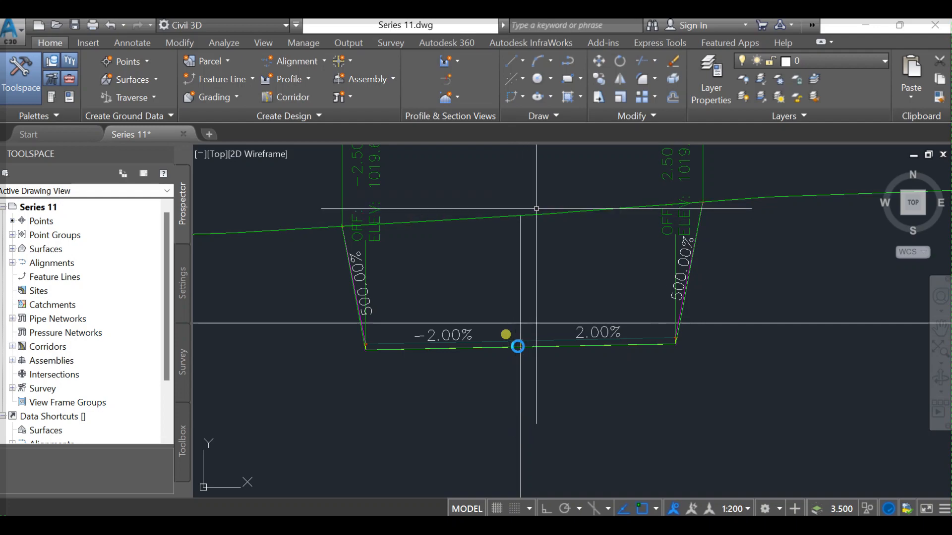
- Inspect the base and side slope links of the corridor section at station 0+210.00
mouse_move(536, 209)
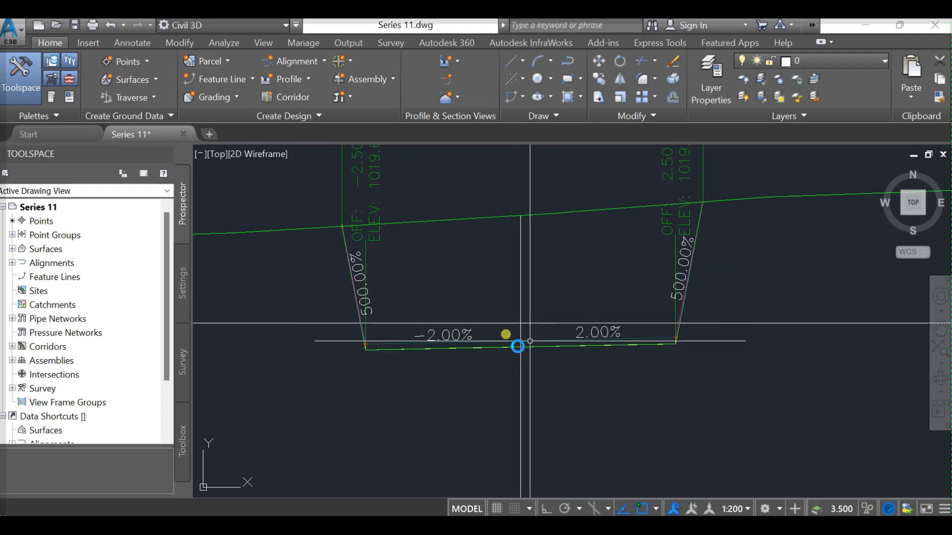
click(504, 342)
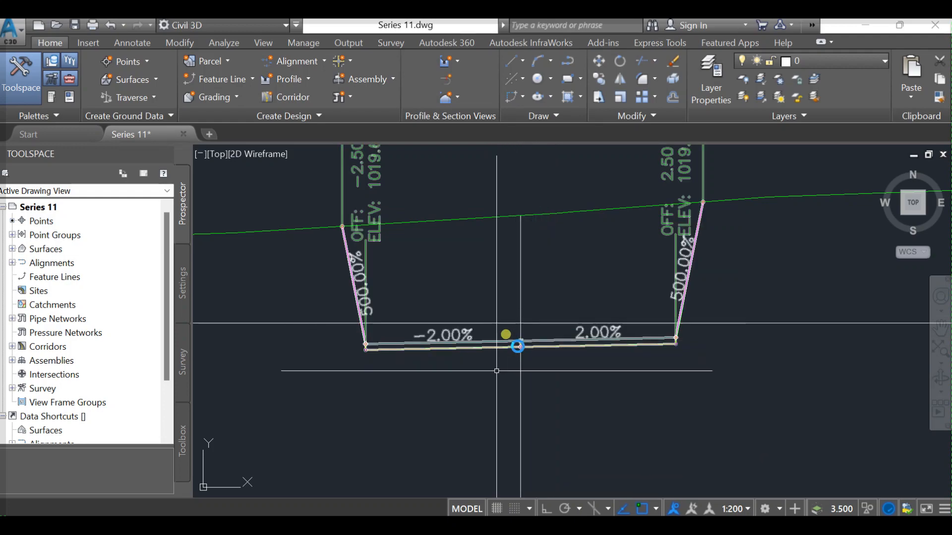
key(Escape)
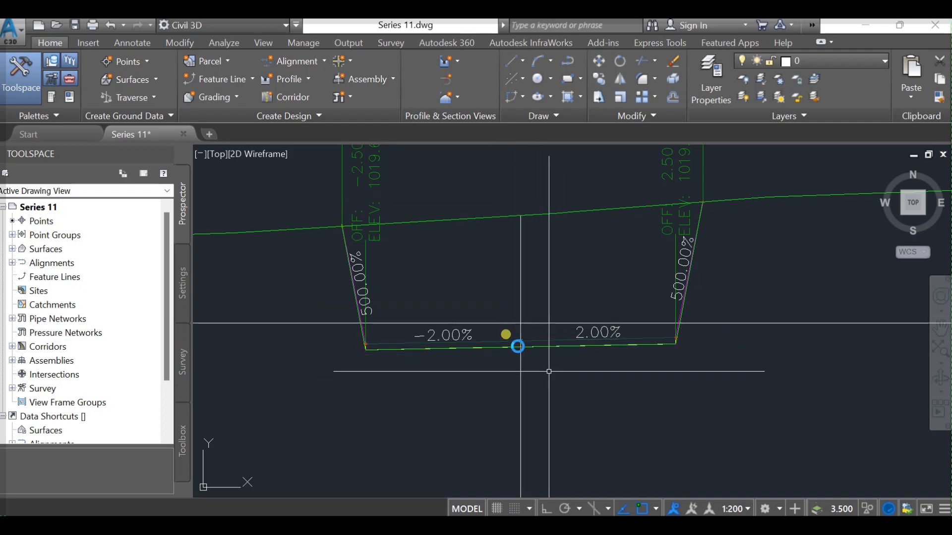
mouse_move(549, 371)
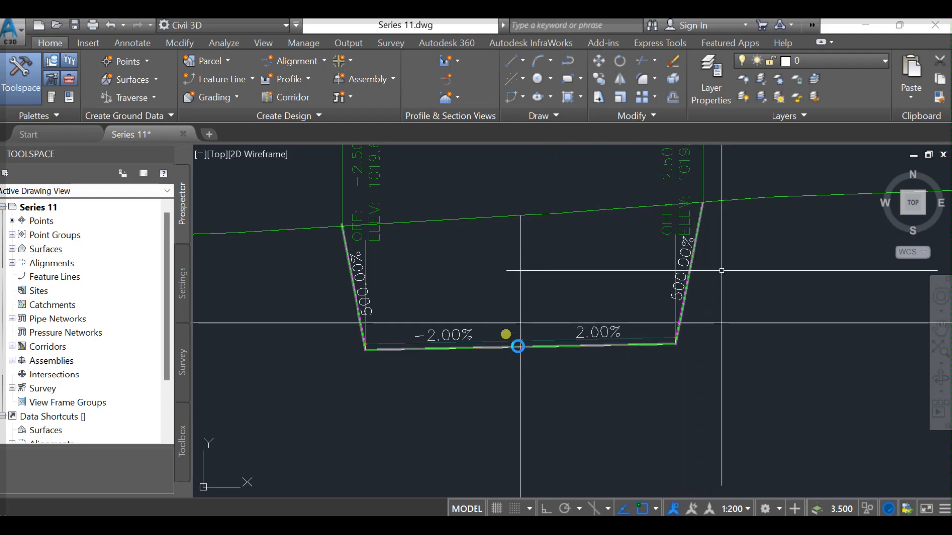
click(674, 297)
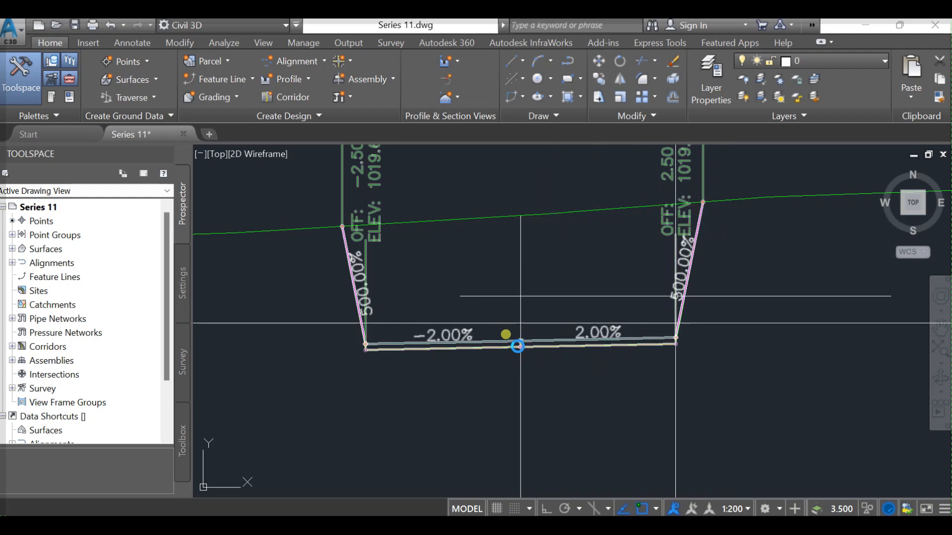
mouse_move(675, 296)
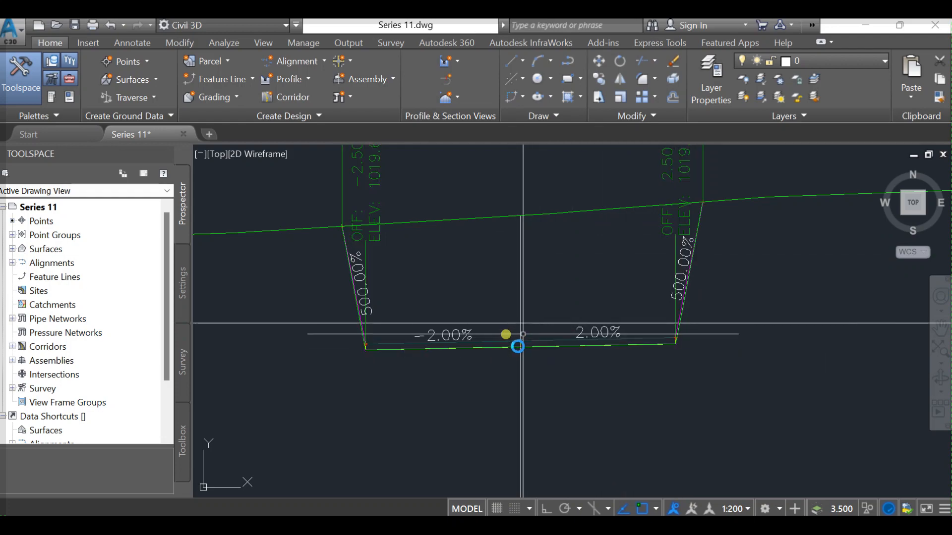
mouse_move(523, 335)
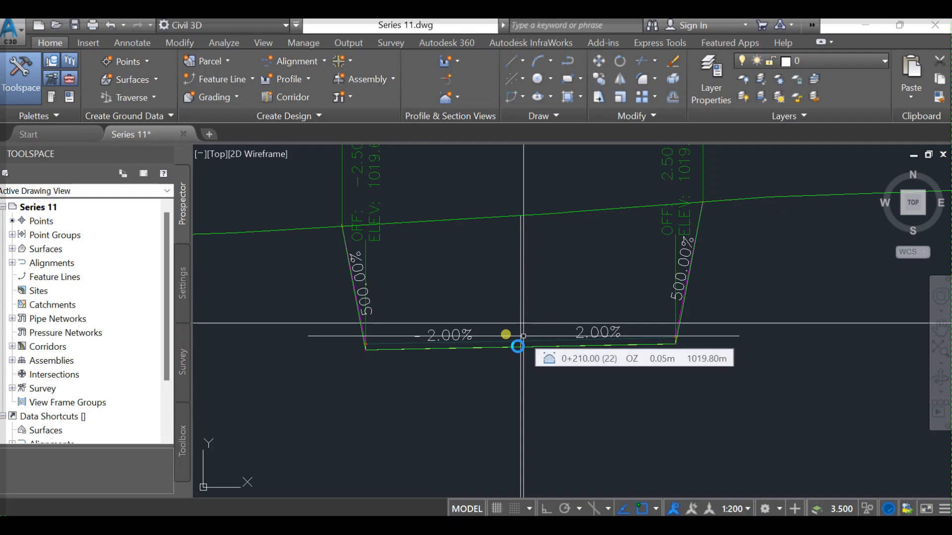
click(524, 336)
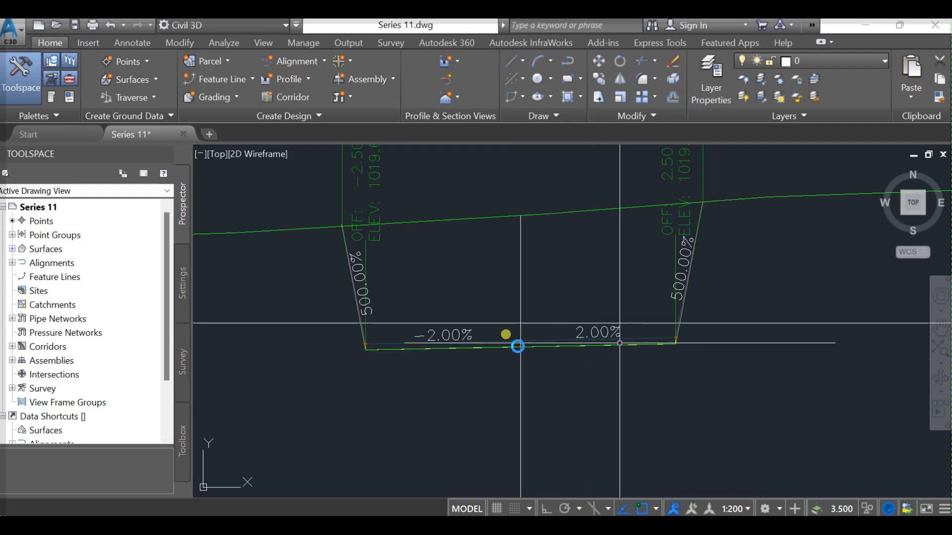
mouse_move(619, 343)
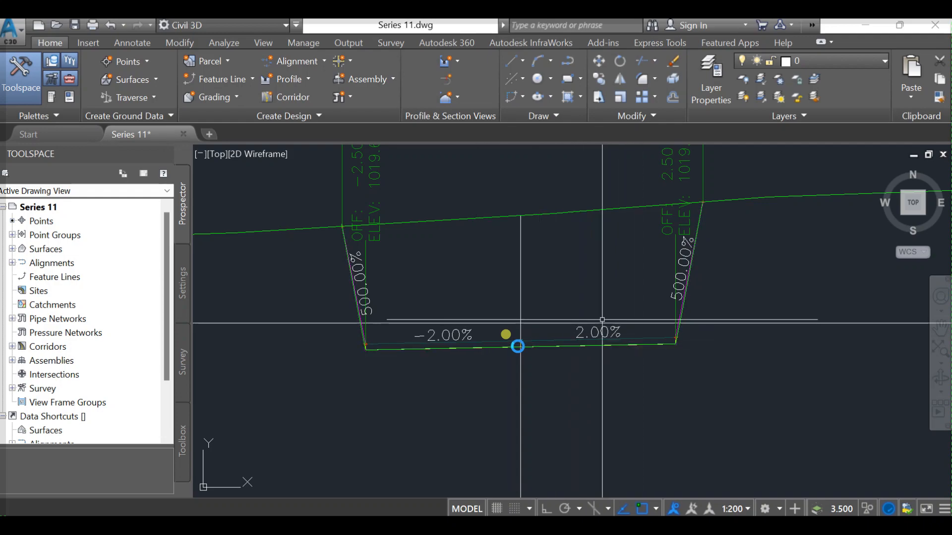
- Look at the metric daylight subassemblies in the tool palettes, then hide the palettes
click(52, 99)
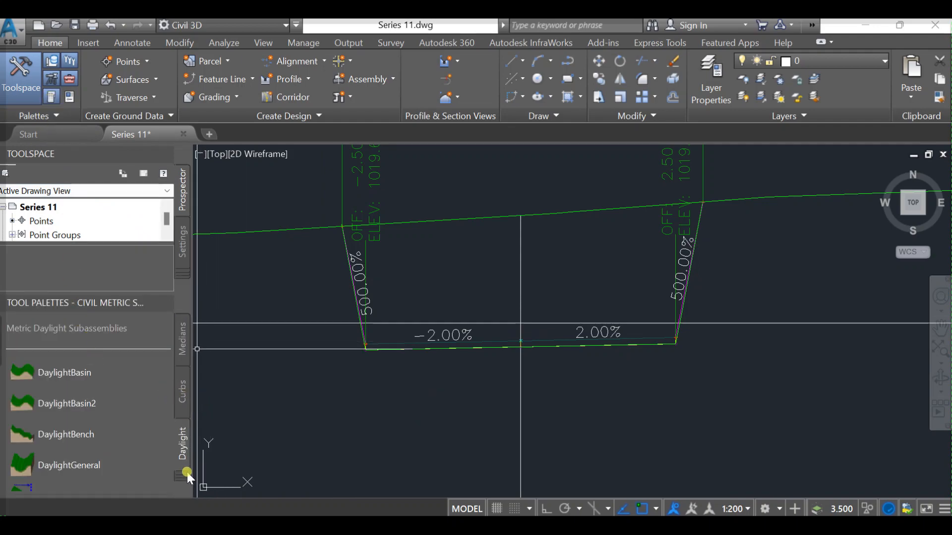
click(52, 97)
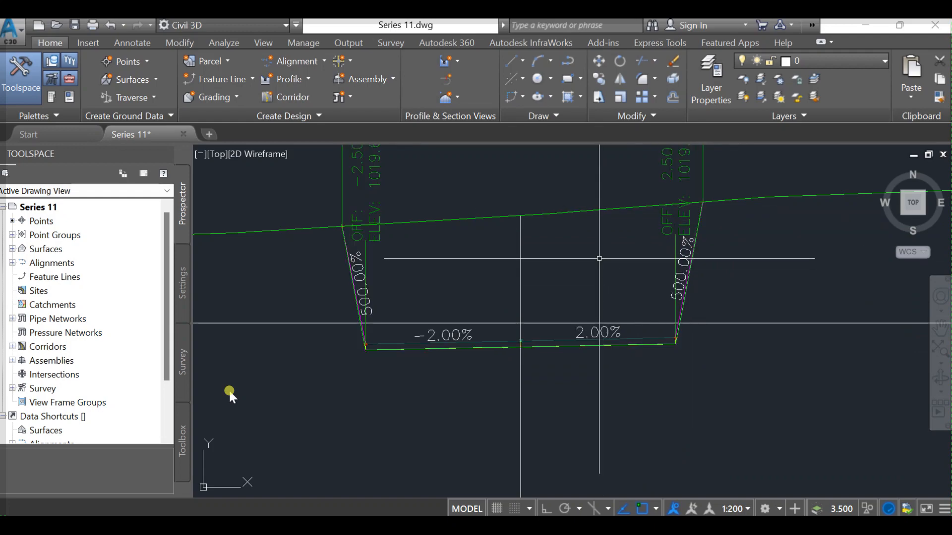
- Compare the corridor section at 0+210.00 with the ground line and review the neighbouring section views
scroll(588, 255, down, 1)
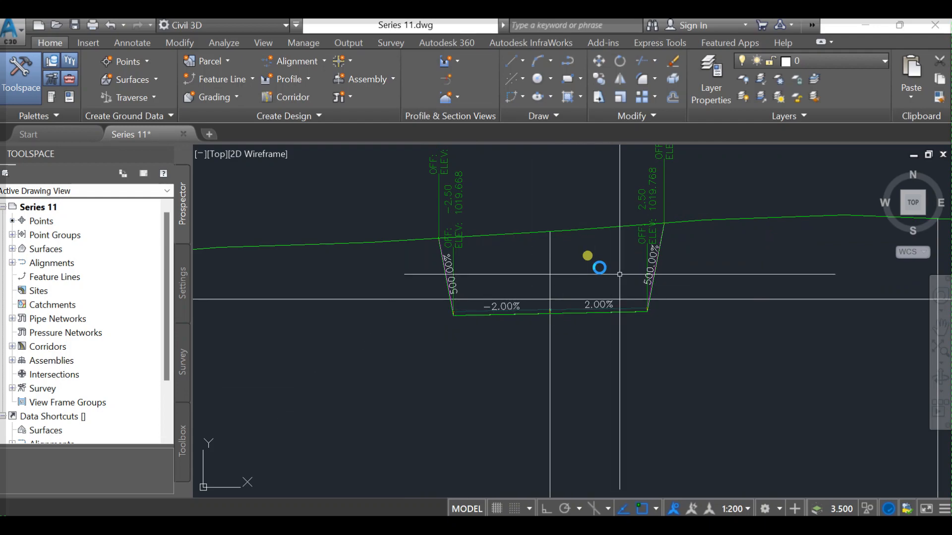
click(550, 233)
key(Escape)
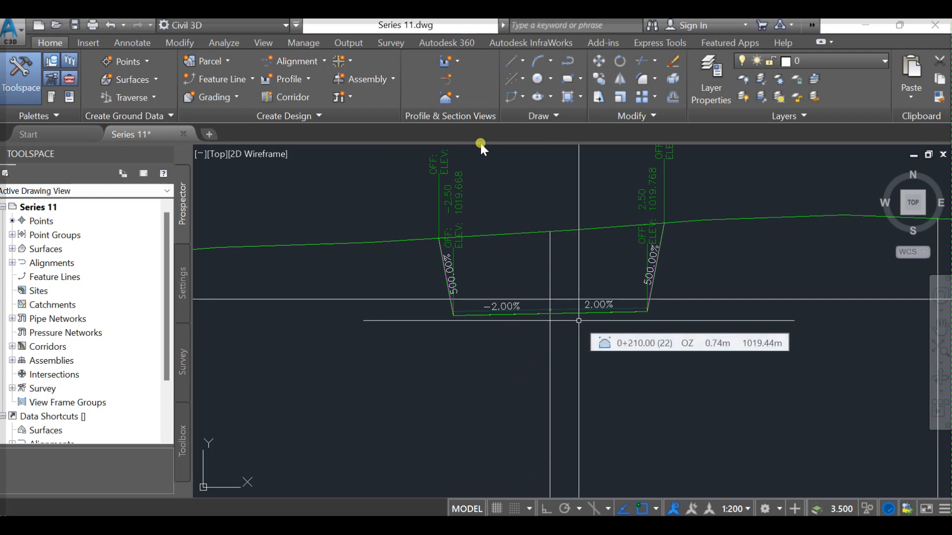
scroll(481, 144, down, 3)
scroll(453, 268, up, 3)
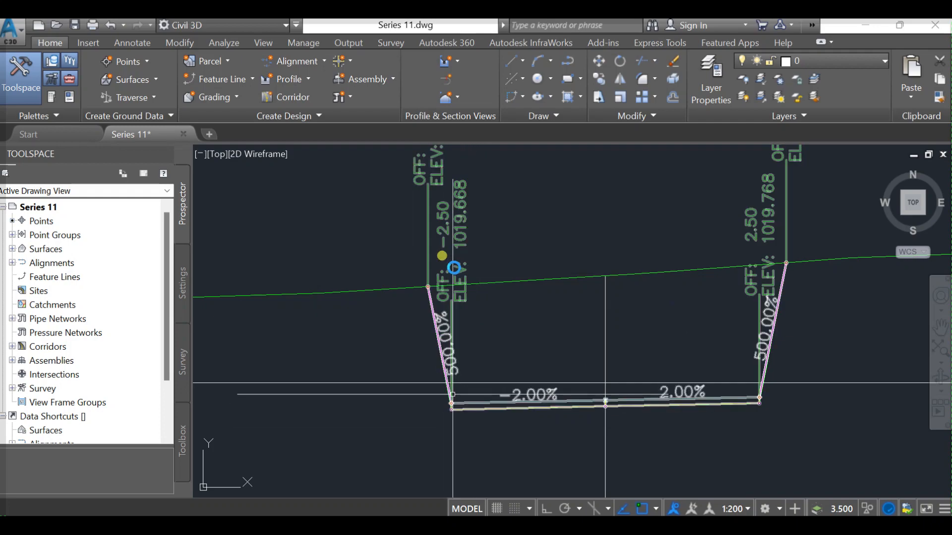
scroll(454, 267, down, 1)
scroll(541, 310, down, 2)
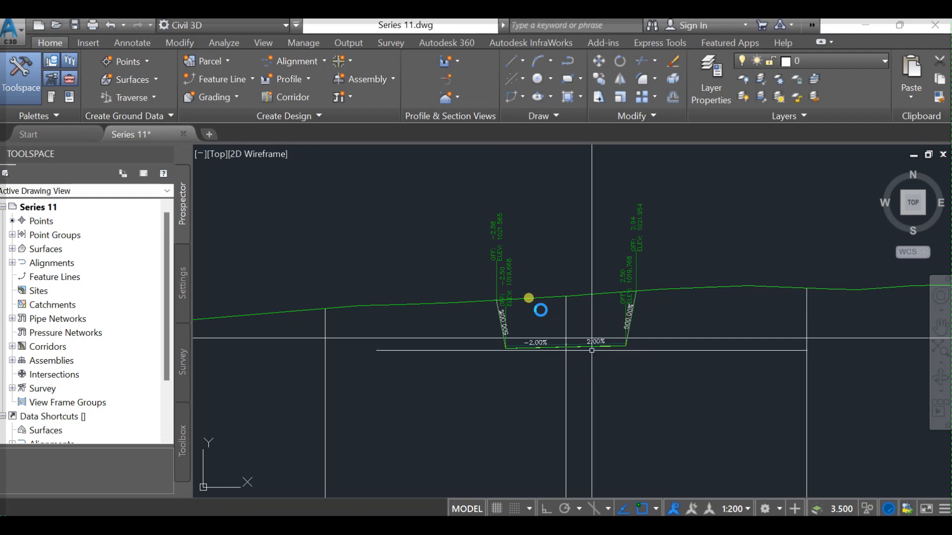
scroll(591, 350, down, 10)
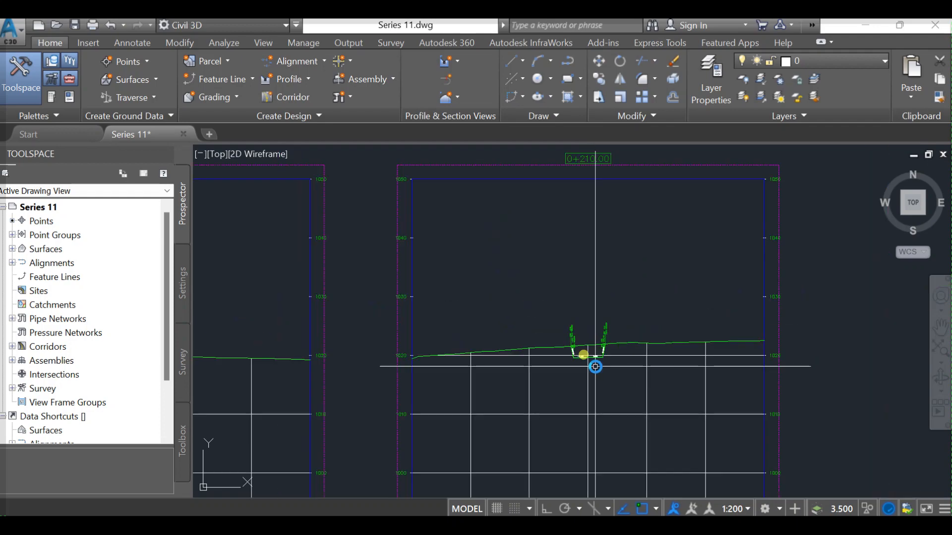
mouse_move(413, 305)
middle_down()
mouse_move(543, 307)
mouse_move(618, 285)
middle_up()
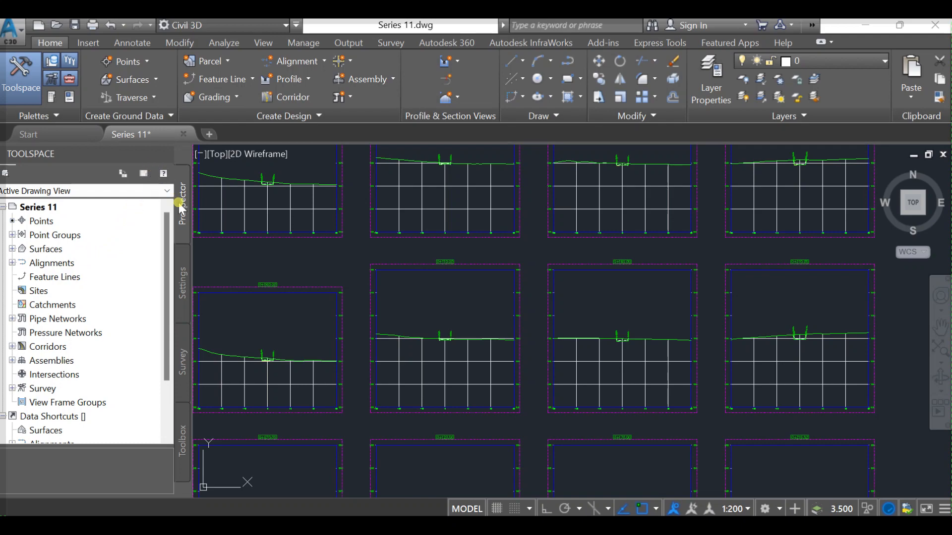
- Select Corridor - Series 1 from the drawing's list of corridors
click(54, 64)
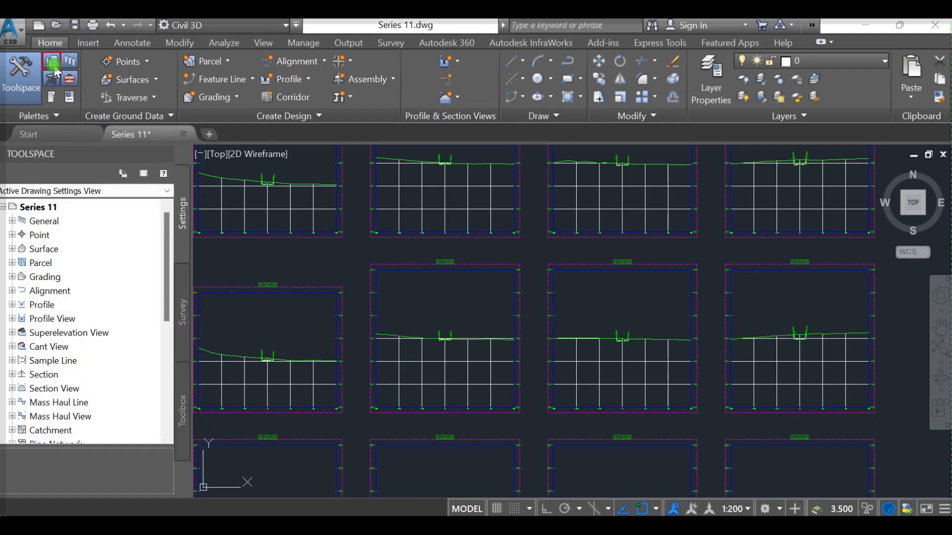
click(55, 68)
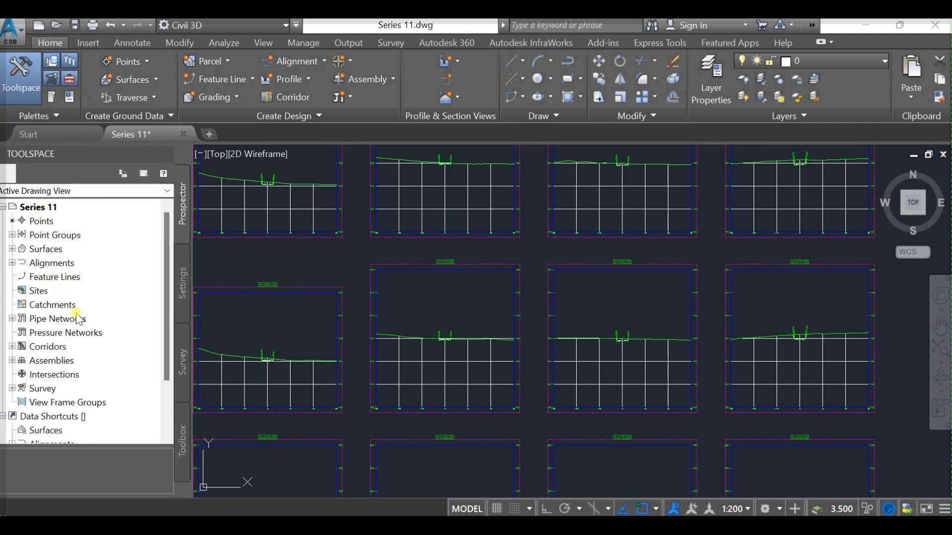
click(12, 347)
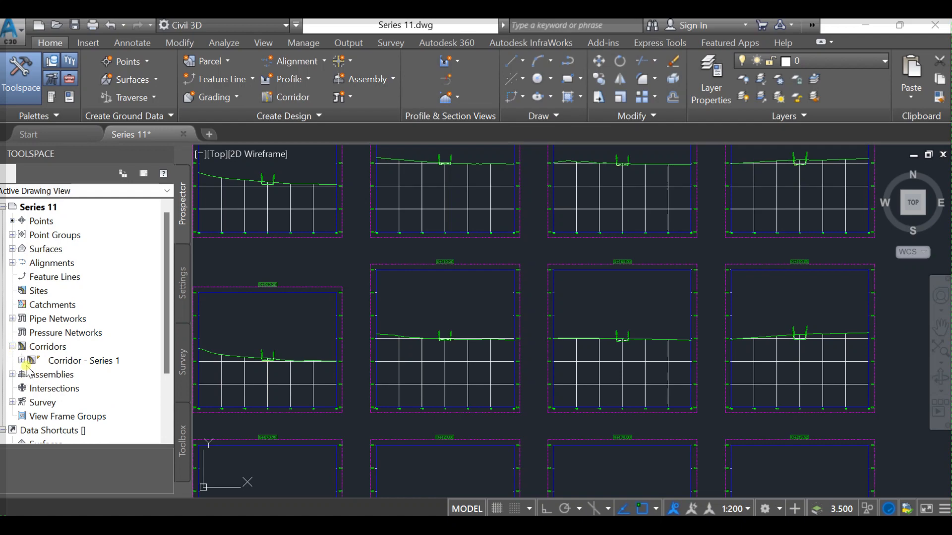
click(22, 361)
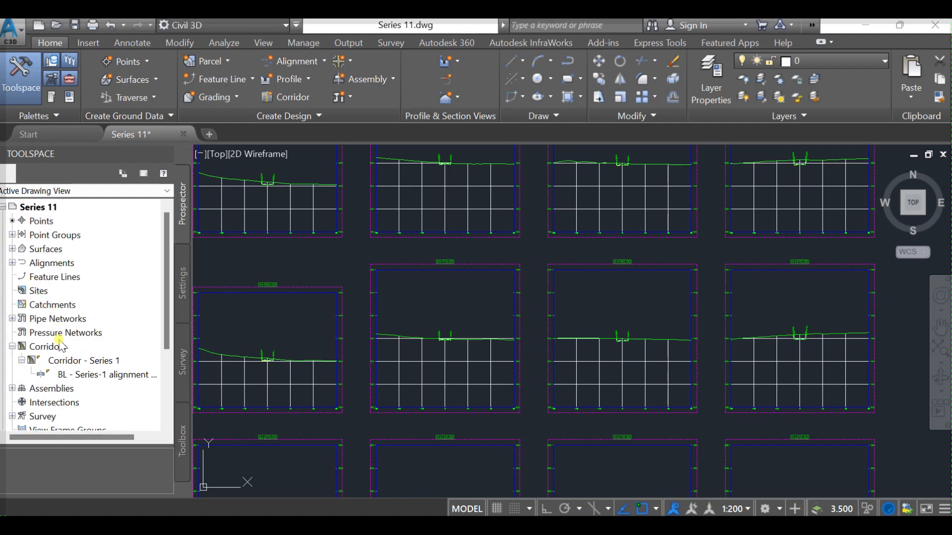
click(74, 360)
right_click(75, 361)
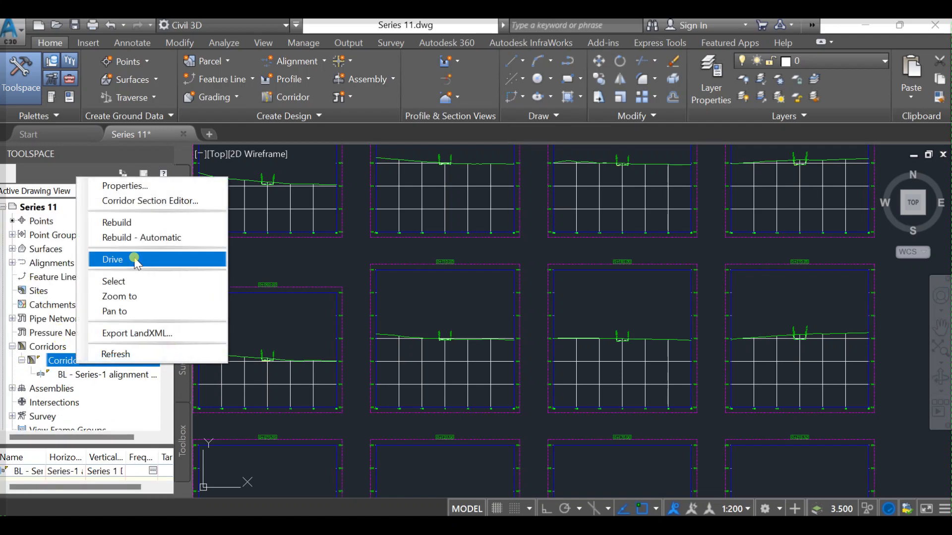
click(124, 282)
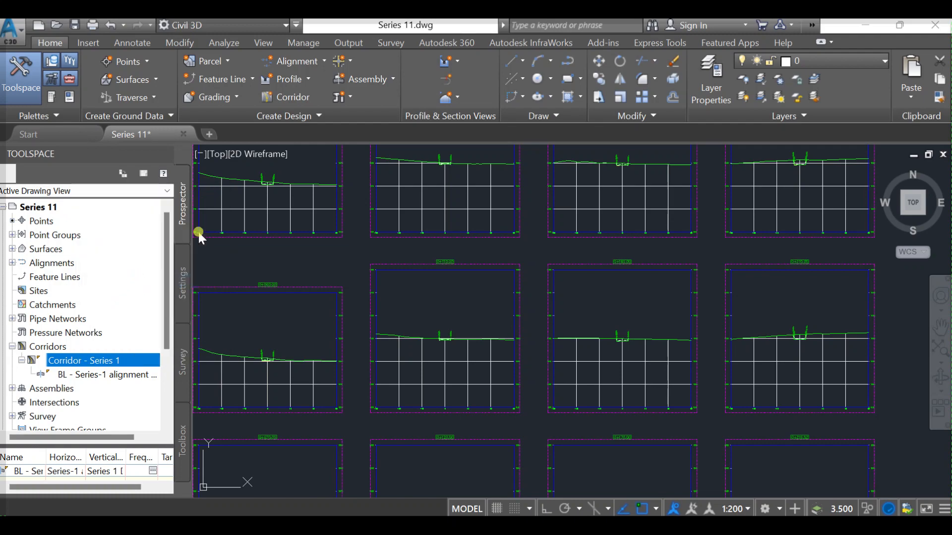
scroll(667, 293, down, 8)
click(215, 325)
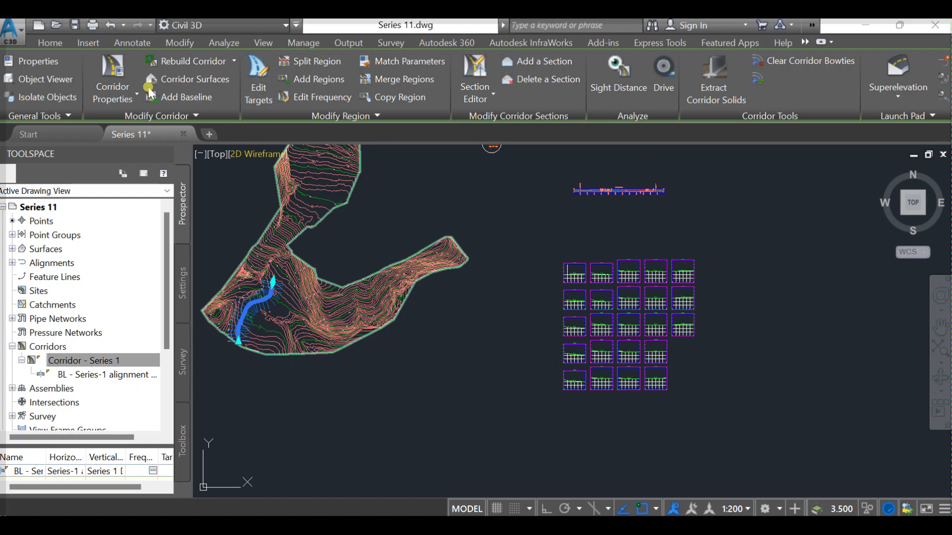
- Review the surface link codes and the outside boundary in the properties of Corridor - Series 1
click(124, 71)
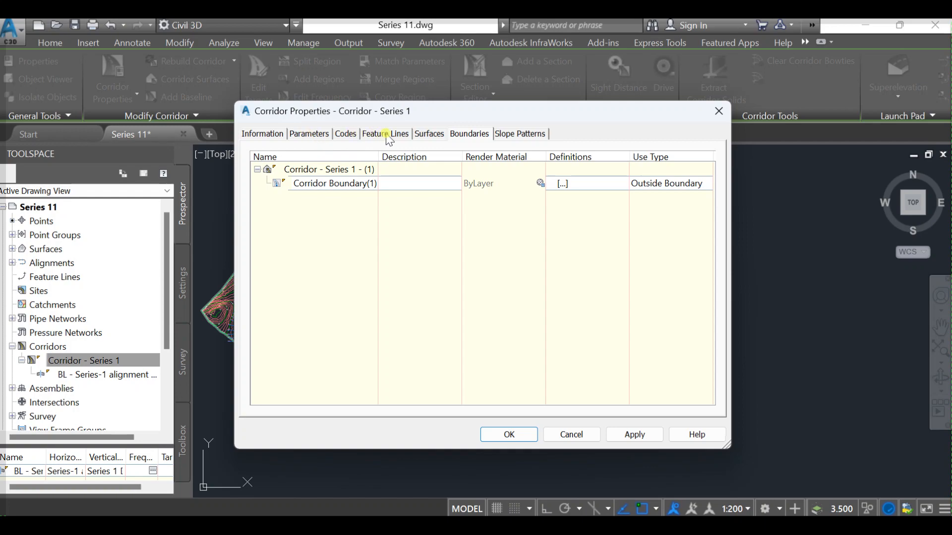
click(429, 133)
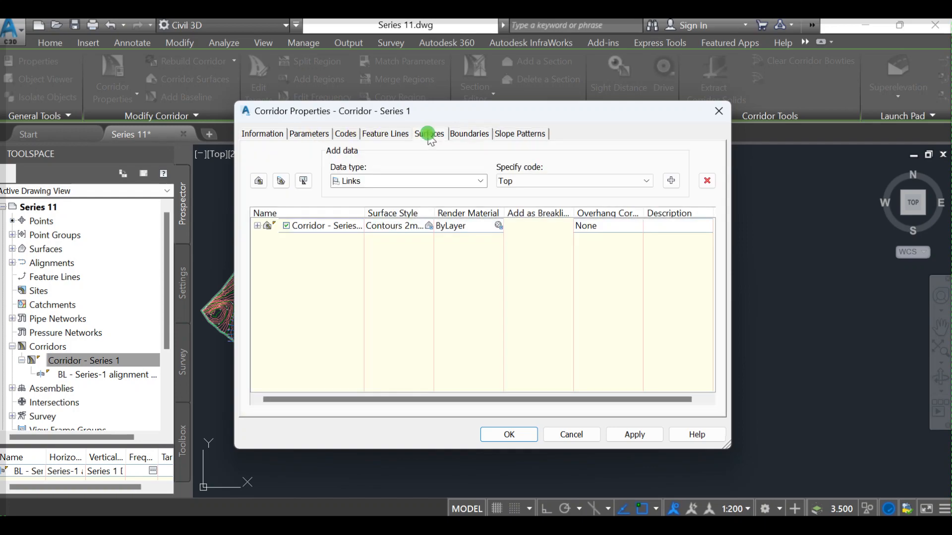
click(258, 226)
click(259, 226)
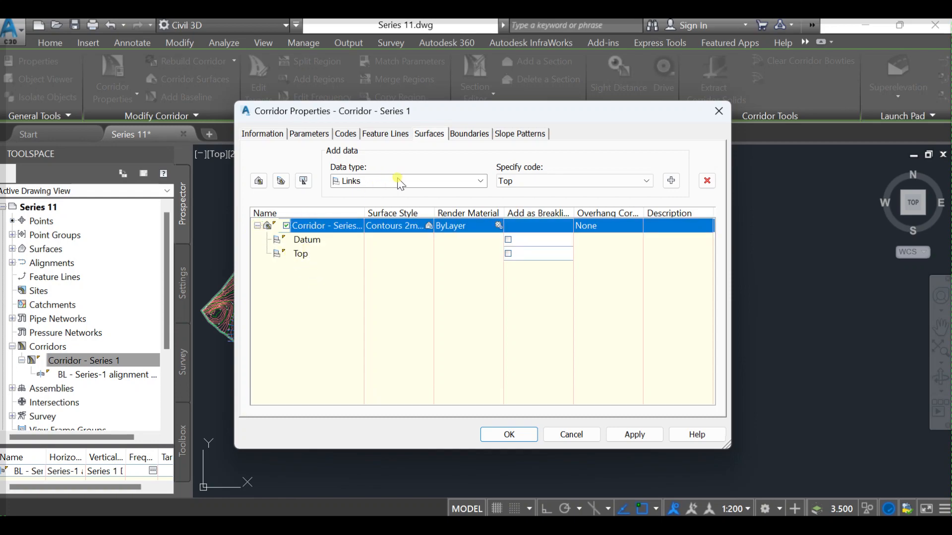
click(467, 135)
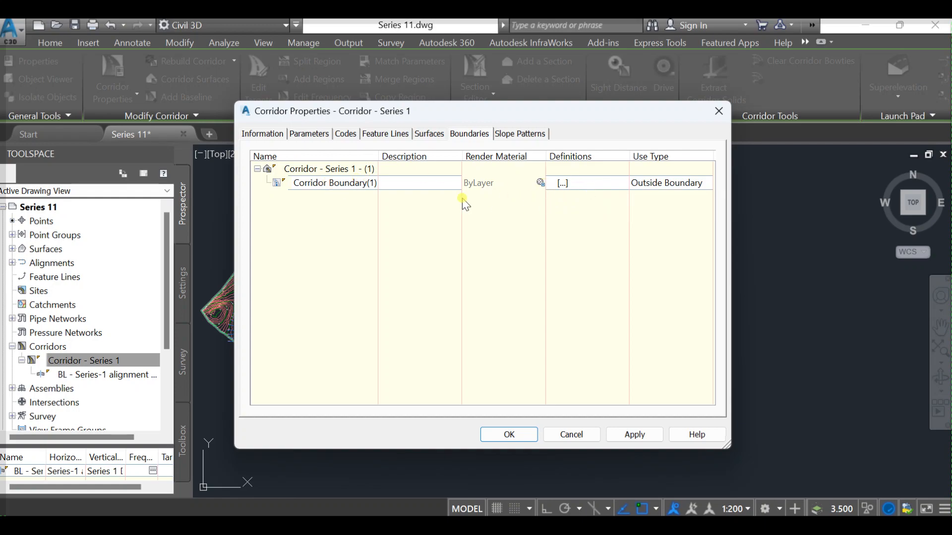
click(510, 432)
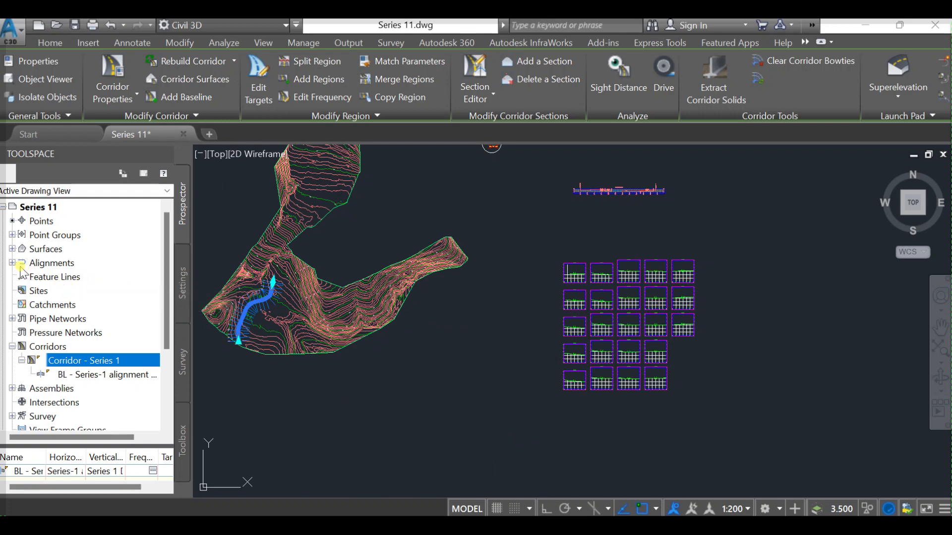
- Check the drawing's surface list for the corridor surface Corridor - Series 1 - (1), then clear the corridor selection
click(12, 249)
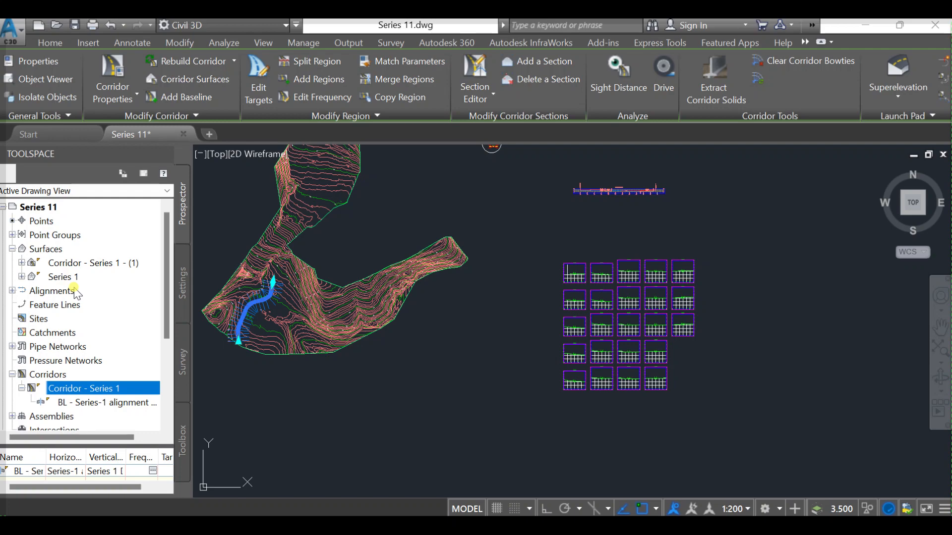
click(115, 264)
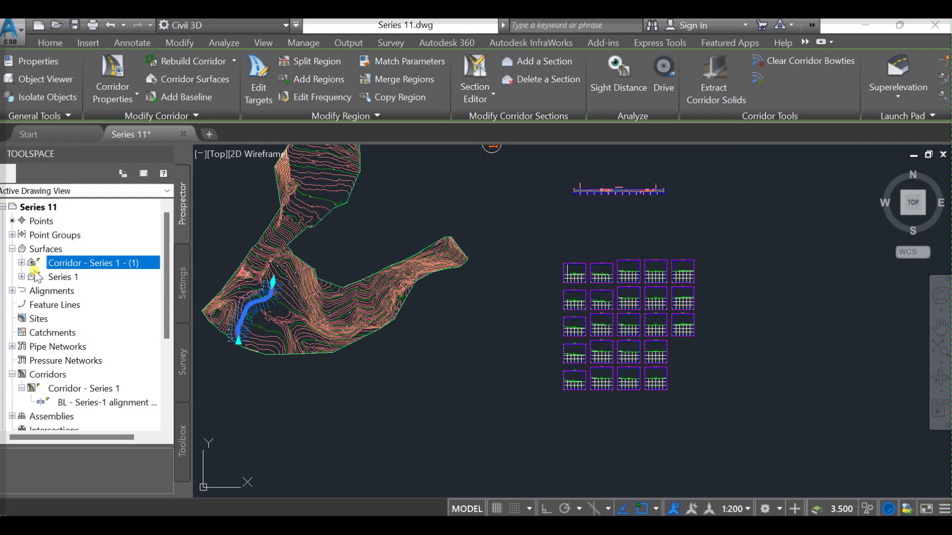
double_click(64, 263)
double_click(63, 264)
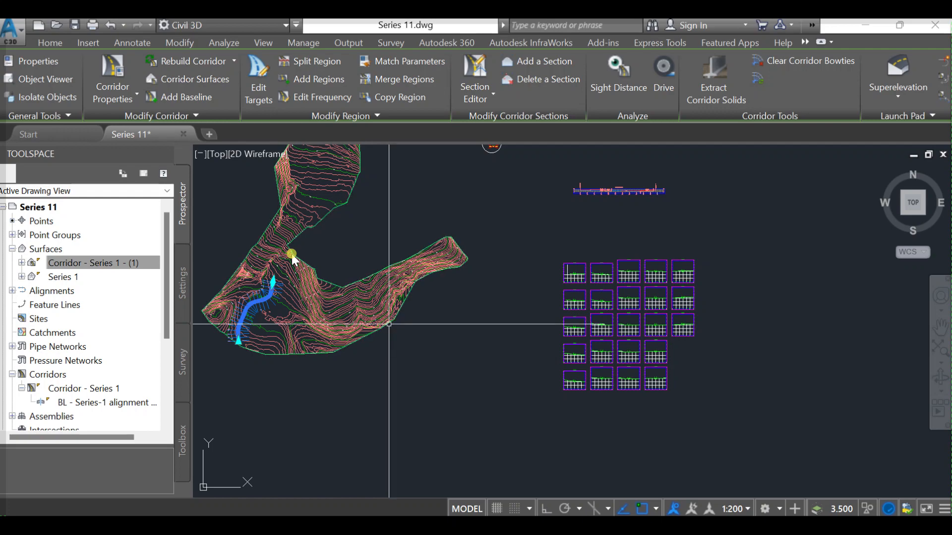
key(Escape)
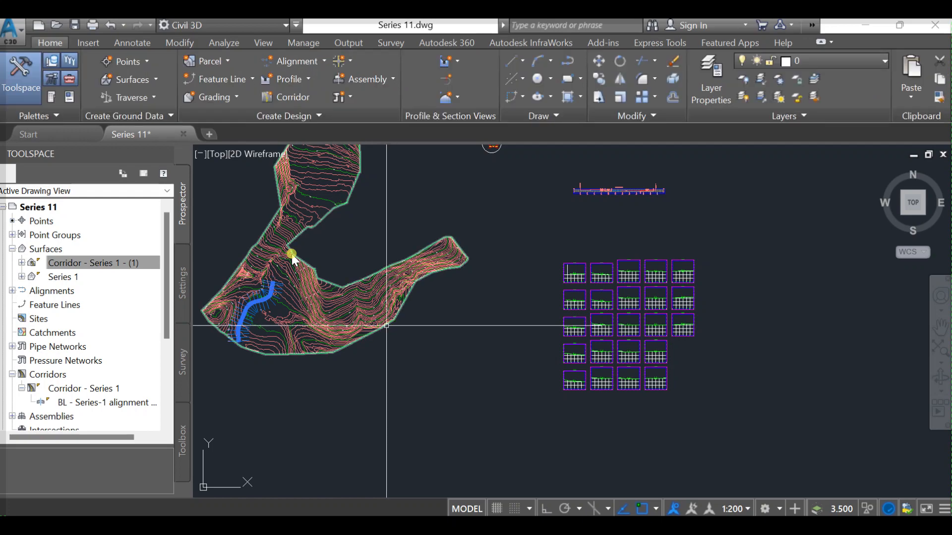
- Select the sample line at station 0+215.52 at the upper end of the corridor
click(88, 42)
click(225, 43)
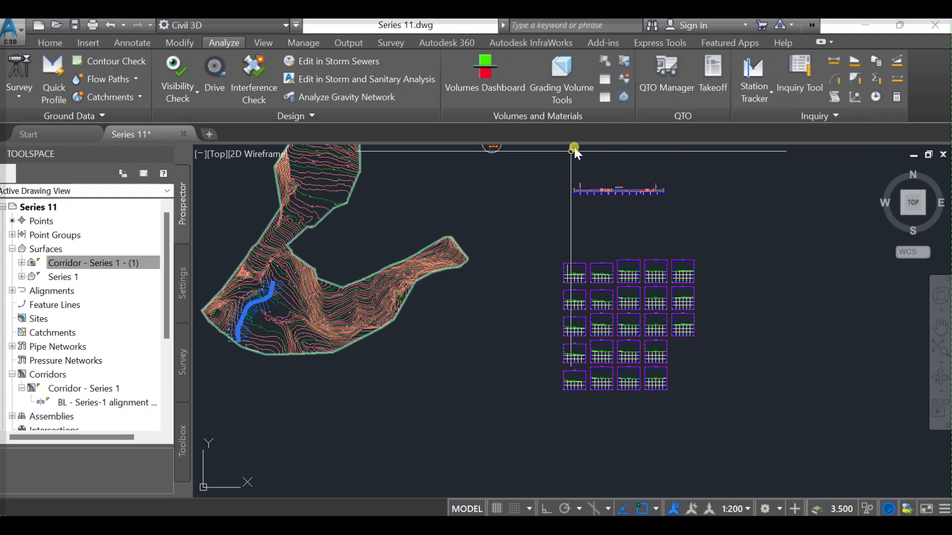
middle_drag(303, 294, 425, 260)
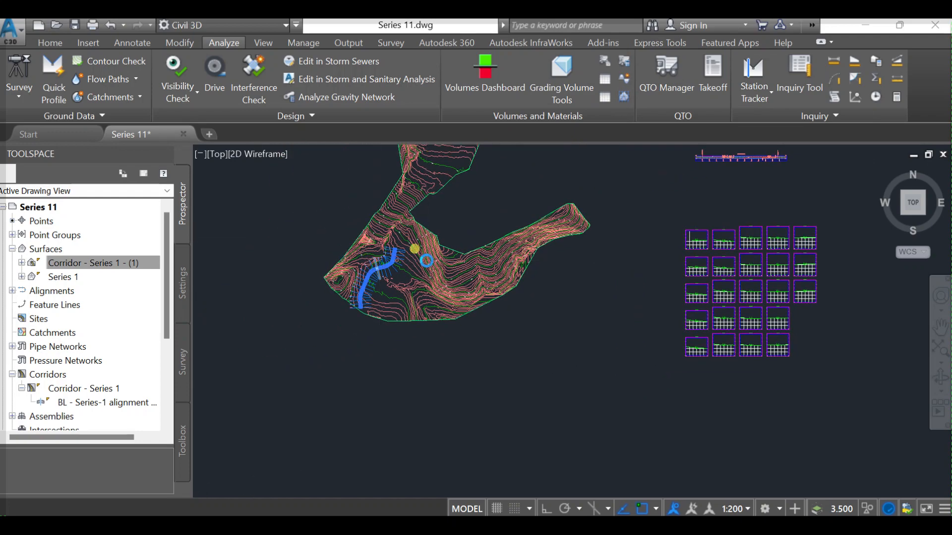
scroll(425, 259, up, 6)
middle_drag(331, 243, 442, 294)
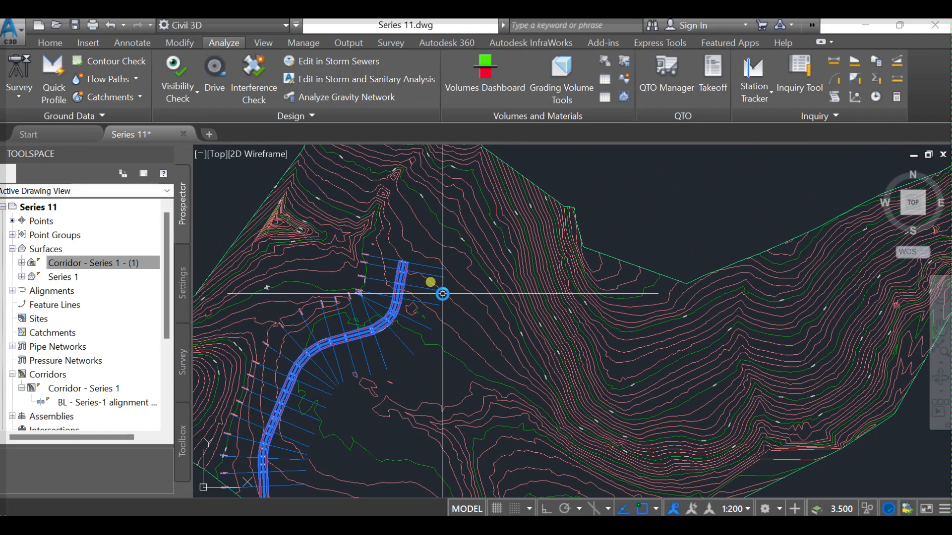
click(430, 267)
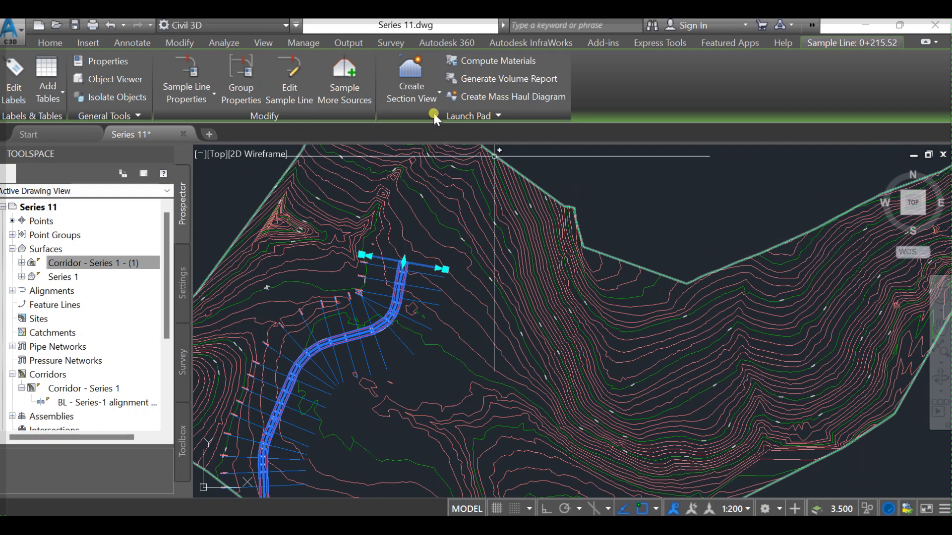
click(482, 66)
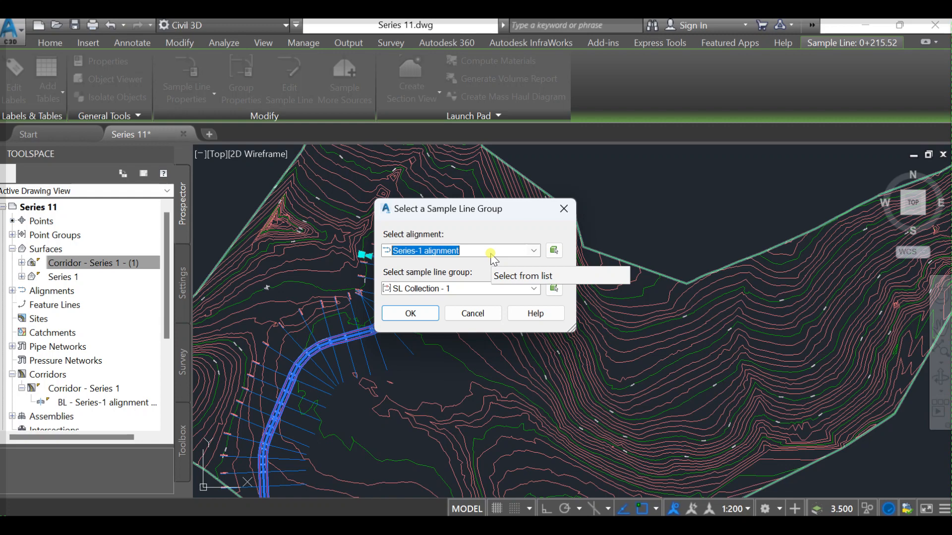
click(490, 252)
click(490, 251)
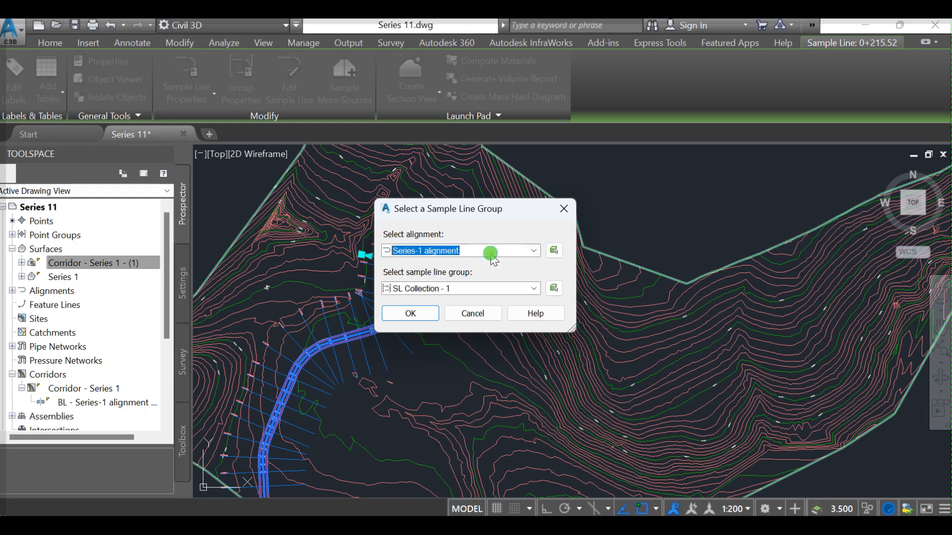
click(498, 289)
click(443, 297)
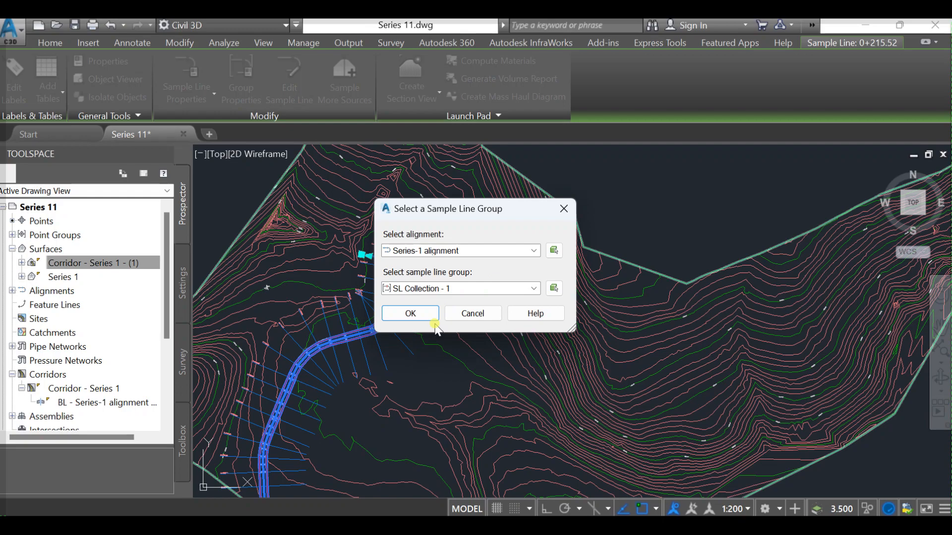
click(419, 315)
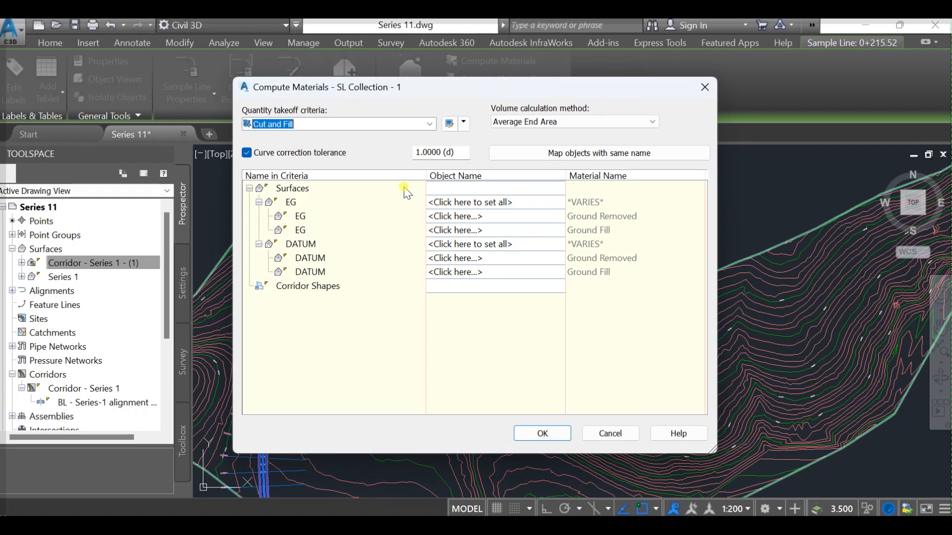
click(457, 201)
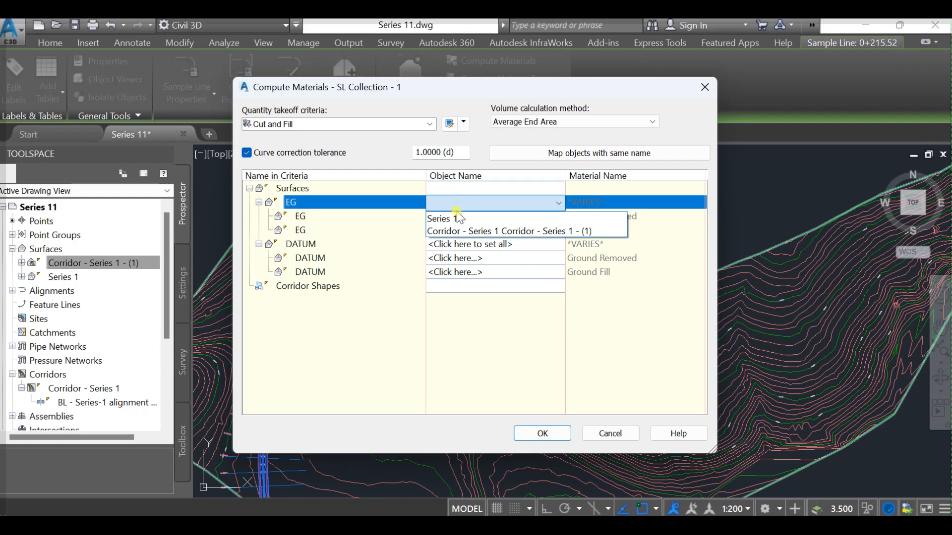
click(456, 219)
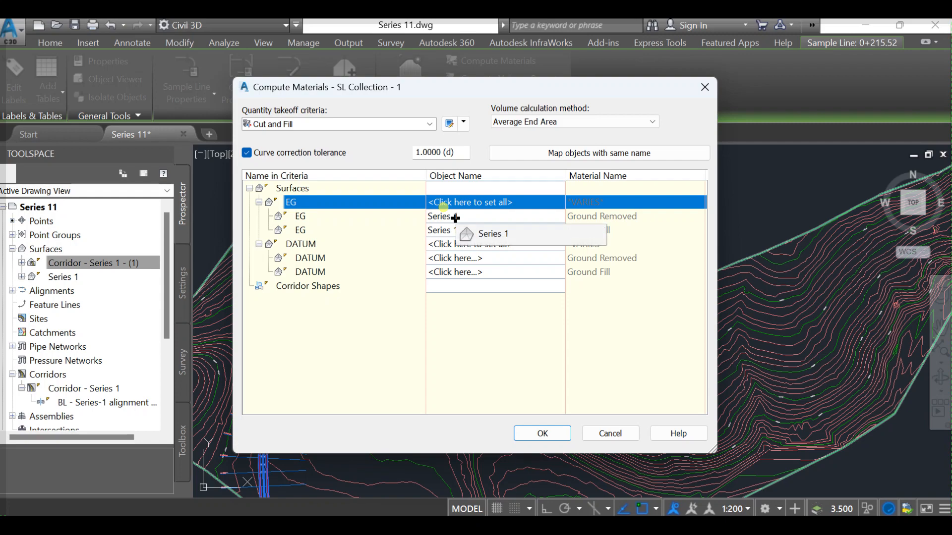
click(478, 234)
click(705, 87)
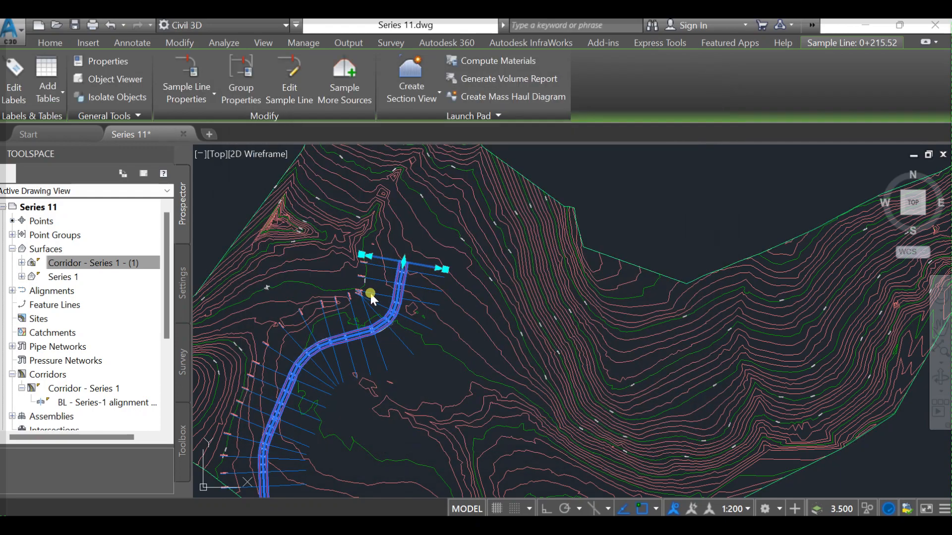
- Rename the Series 1 surface as Series 1 NSL in its surface properties
click(90, 279)
right_click(90, 281)
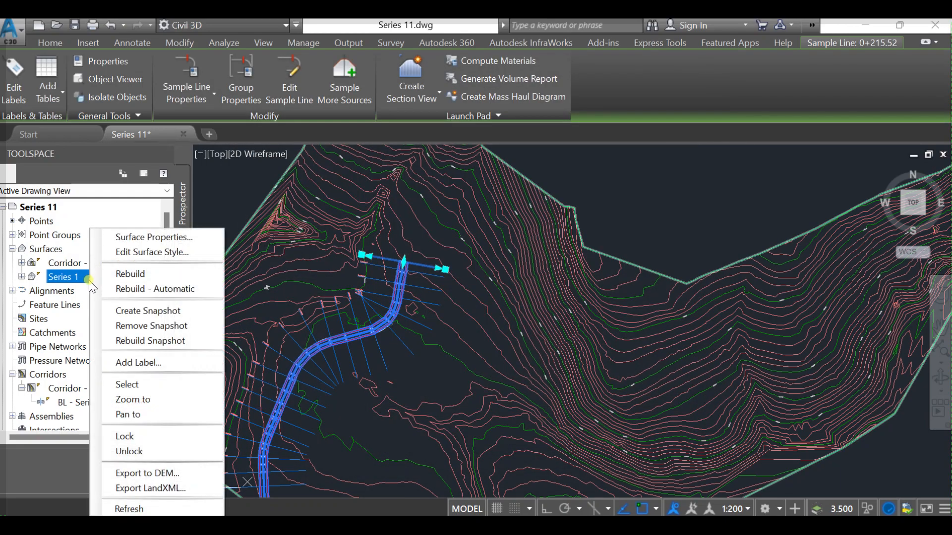
click(130, 238)
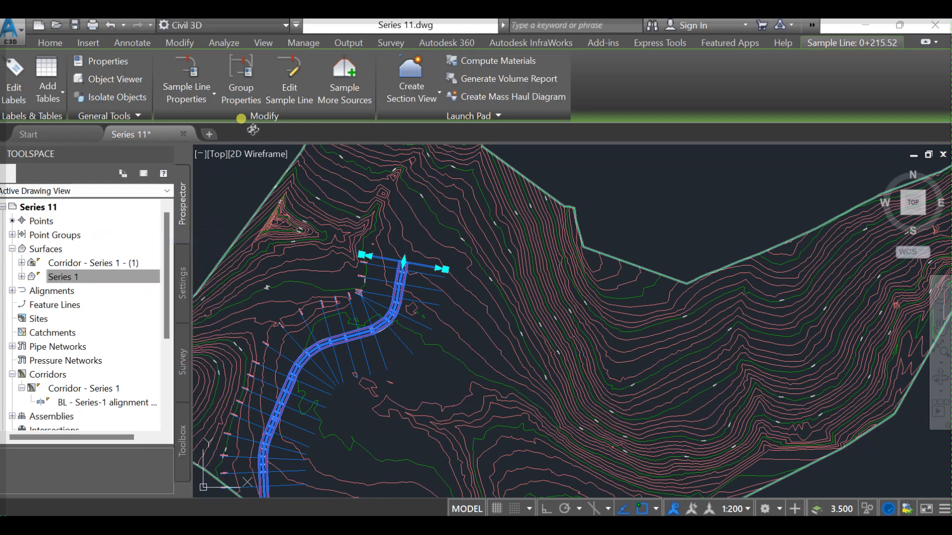
click(283, 157)
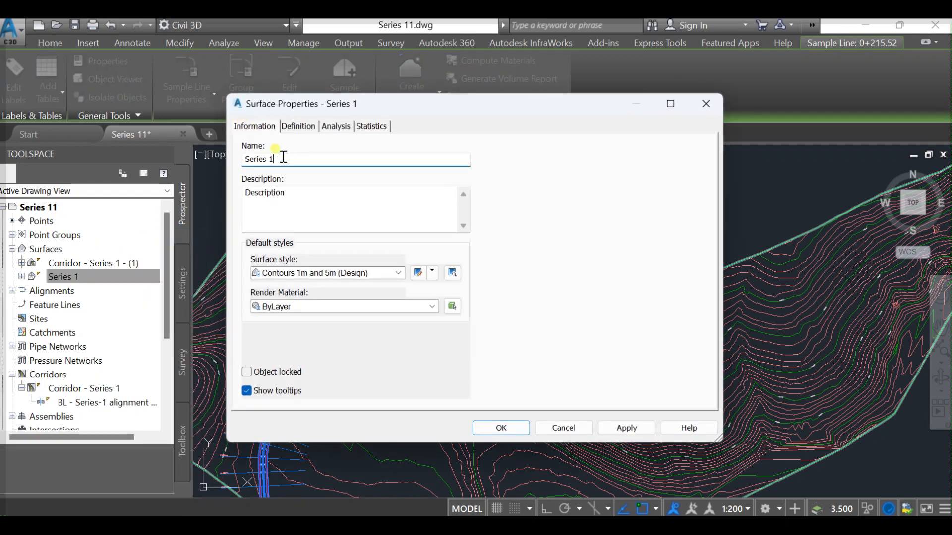
text(n)
key(BackSpace)
text(NSL)
click(497, 421)
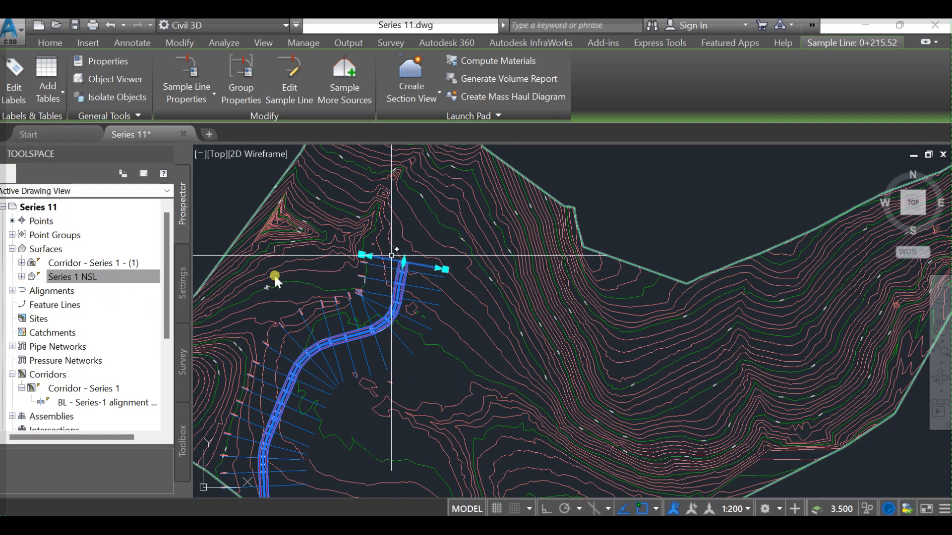
- Start Compute Materials for Series-1 alignment and SL Collection - 1, and assign Series 1 NSL to all EG surfaces
click(429, 87)
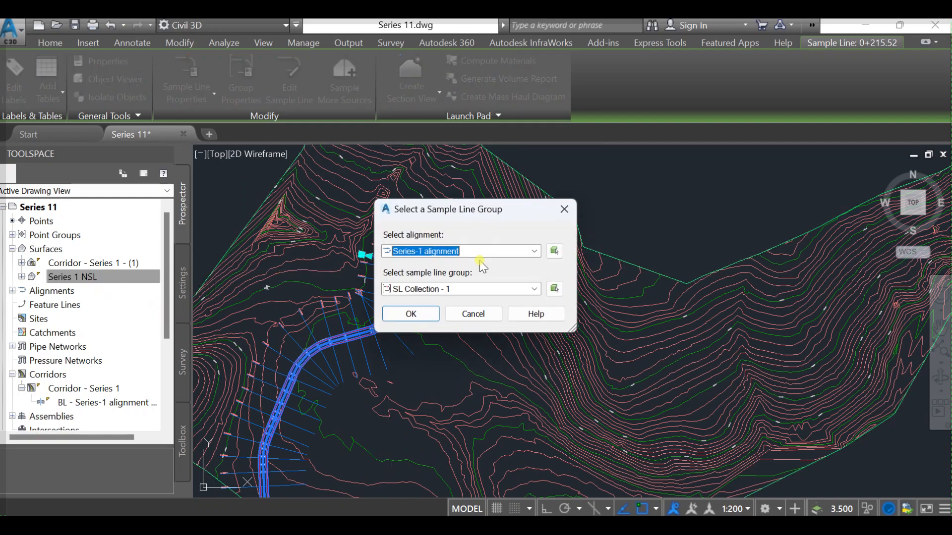
click(432, 313)
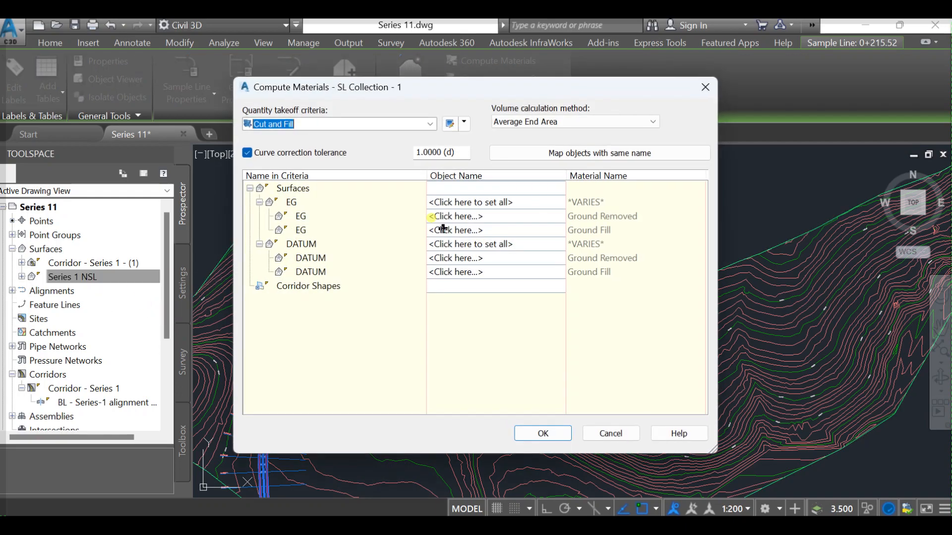
click(513, 202)
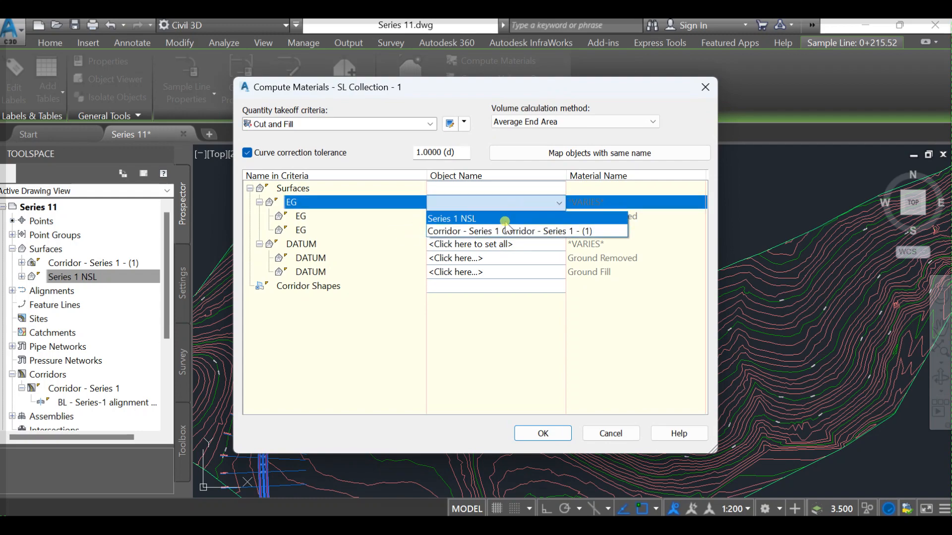
click(506, 219)
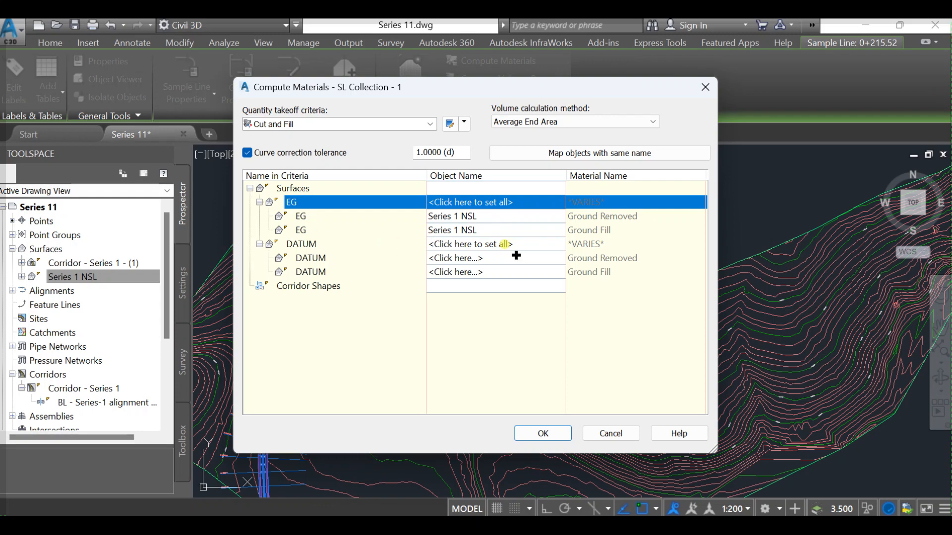
- Assign the corridor surface Corridor - Series 1 - (1) to all DATUM surfaces and compute the materials
click(505, 244)
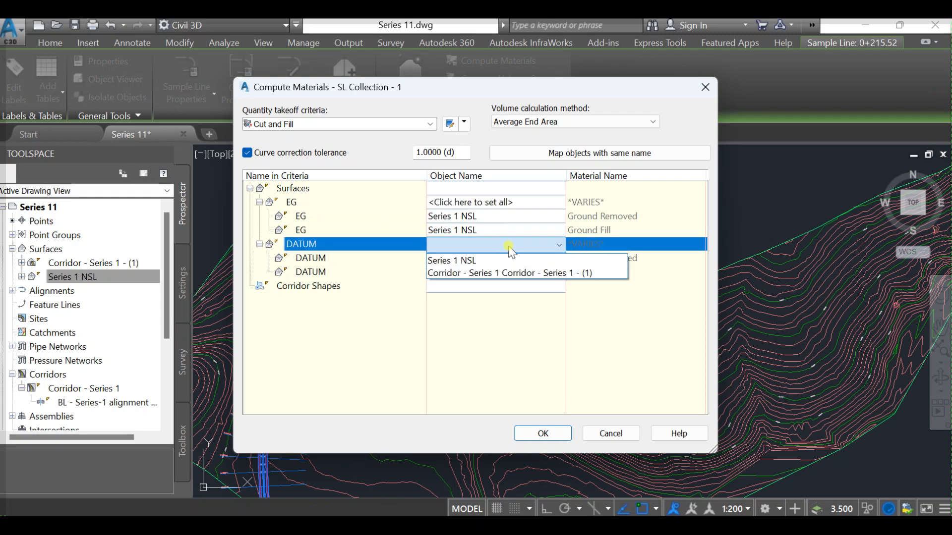
click(484, 273)
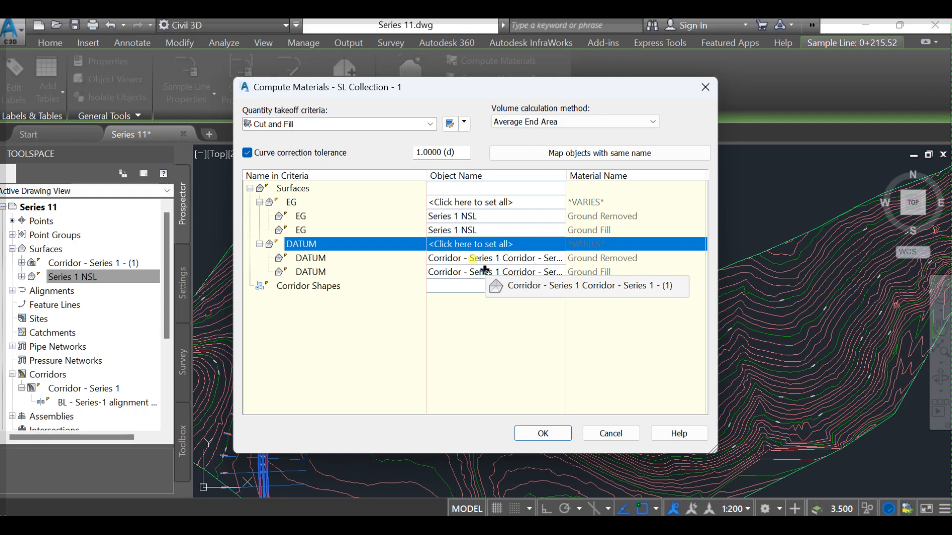
click(543, 432)
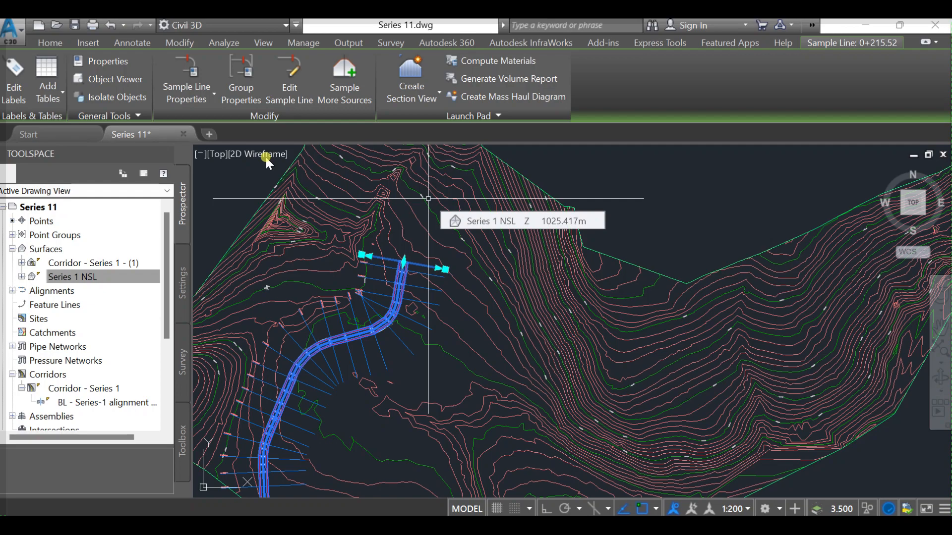
- Review the sections and section views of sample line 0+215.52 in its sample line properties
click(188, 69)
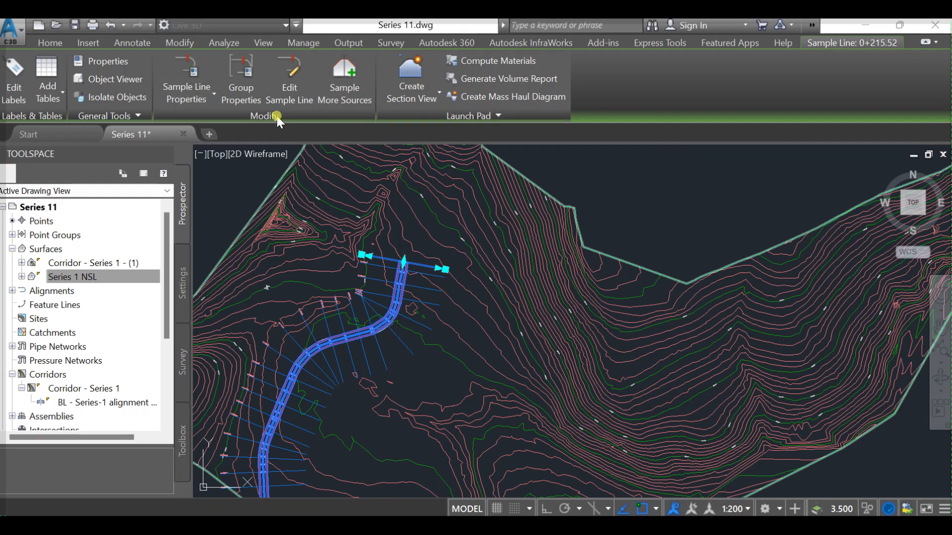
click(188, 92)
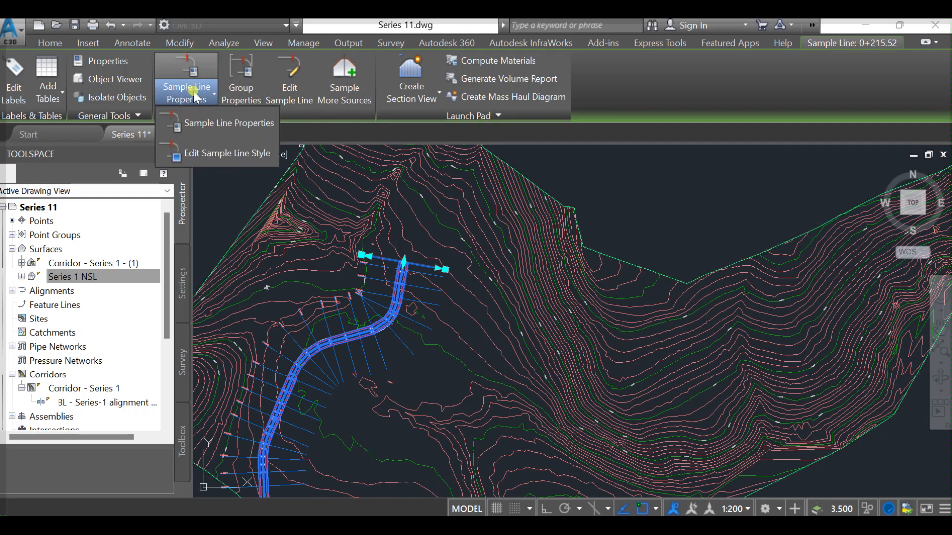
click(197, 123)
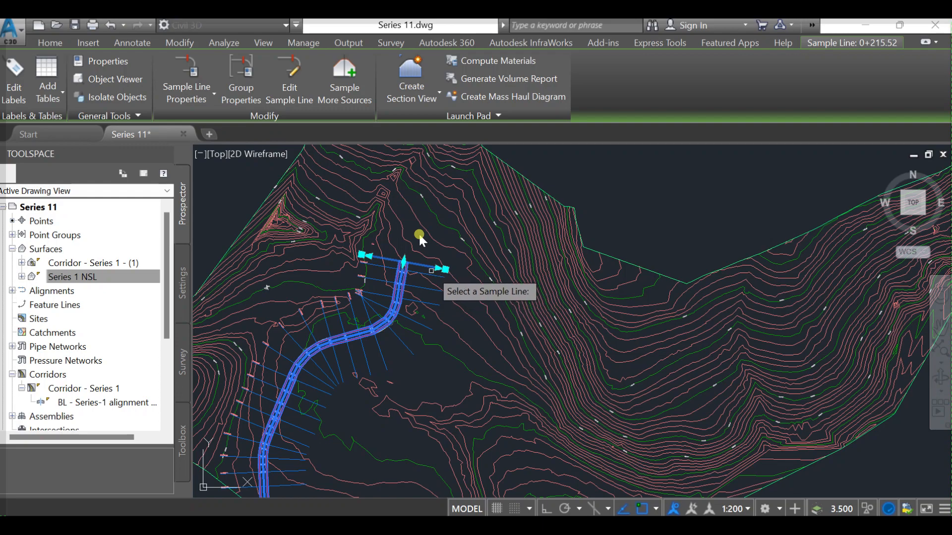
click(424, 265)
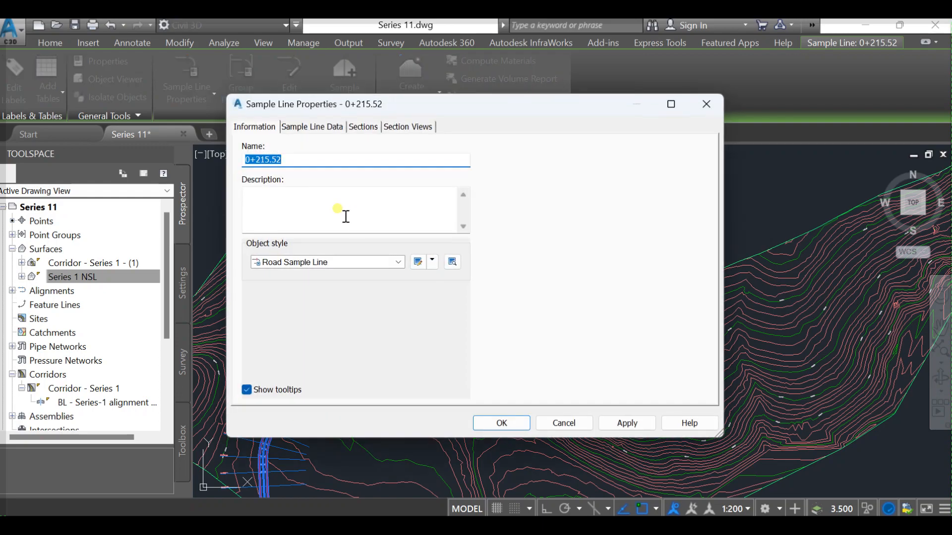
click(307, 131)
click(362, 129)
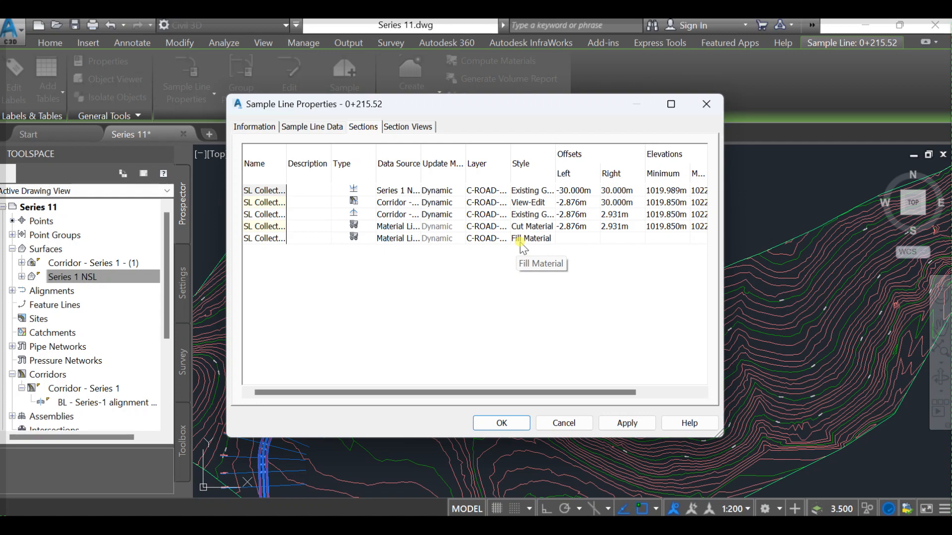
click(421, 128)
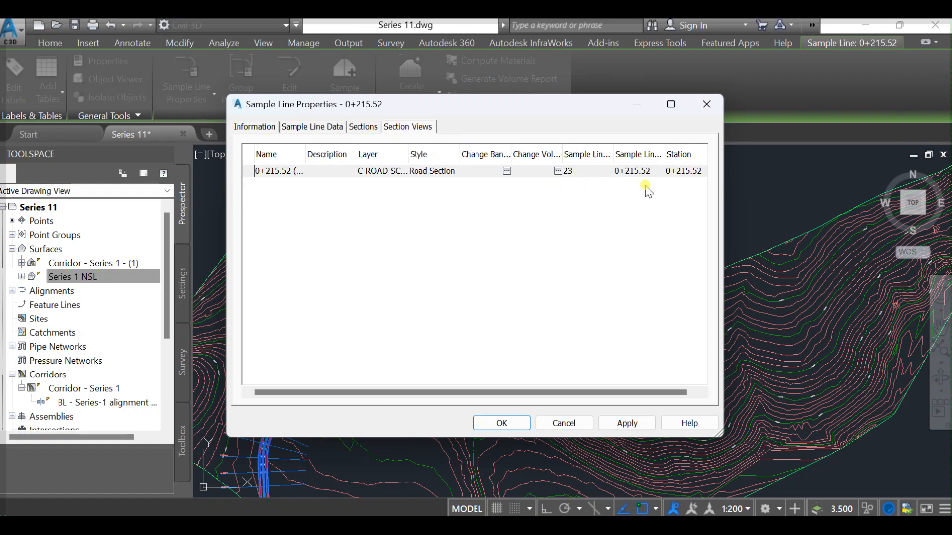
click(503, 422)
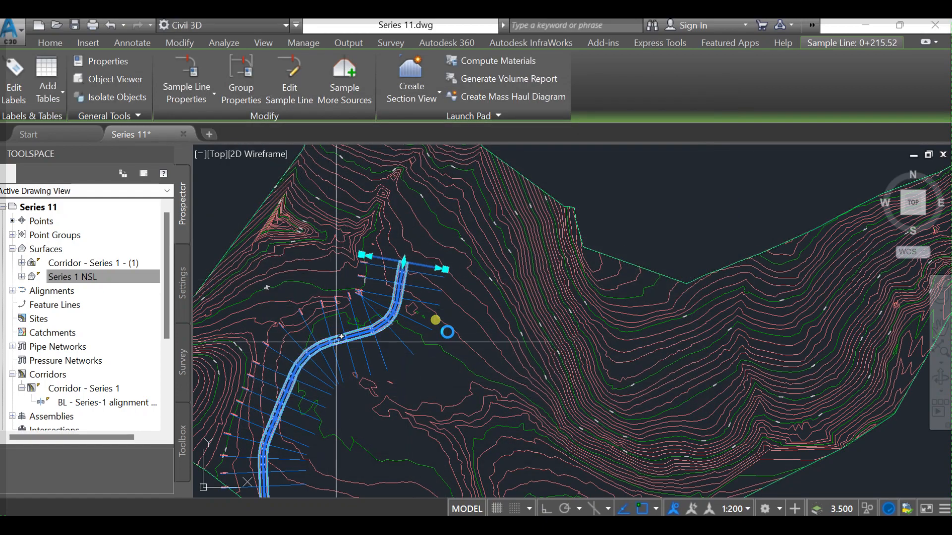
- Open the group properties of SL Collection - 1 from one of its sample lines
mouse_move(336, 342)
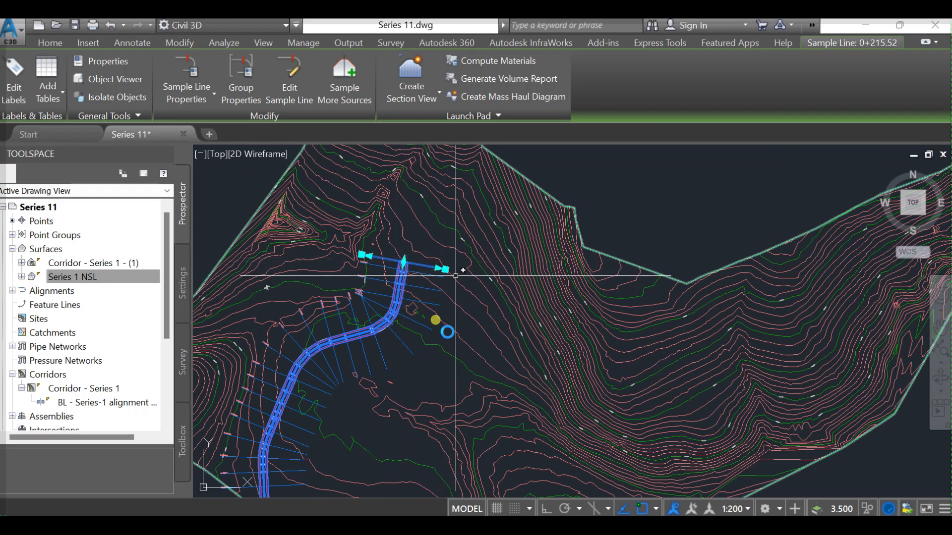
click(248, 71)
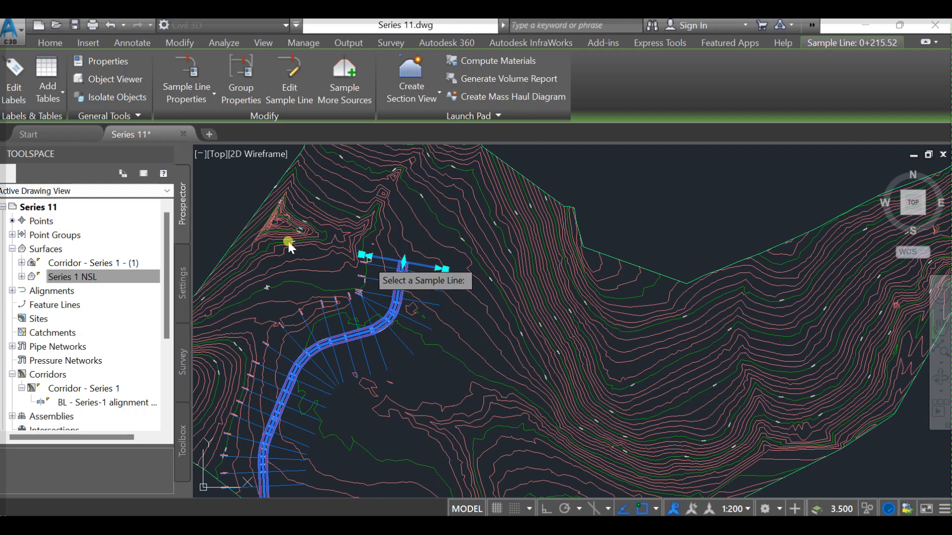
click(288, 243)
click(241, 79)
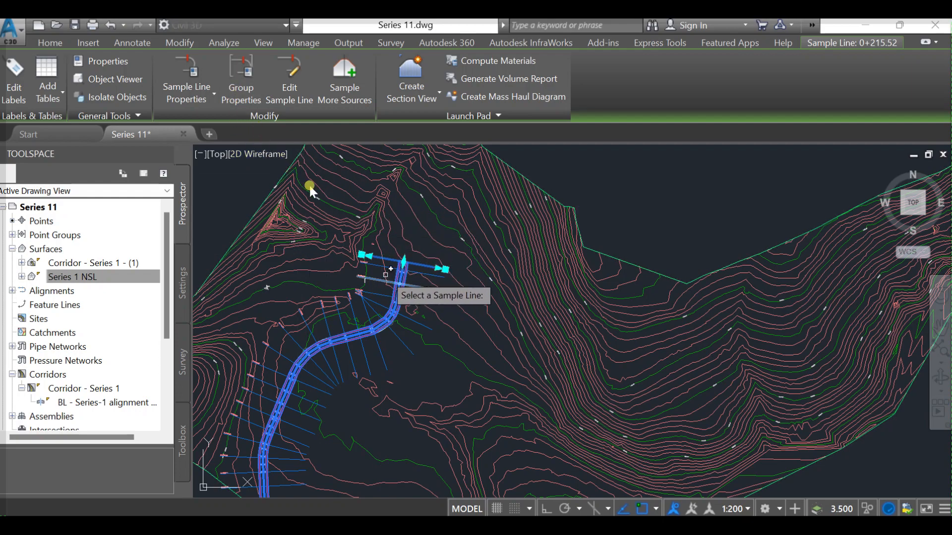
click(390, 259)
right_click(390, 259)
click(253, 76)
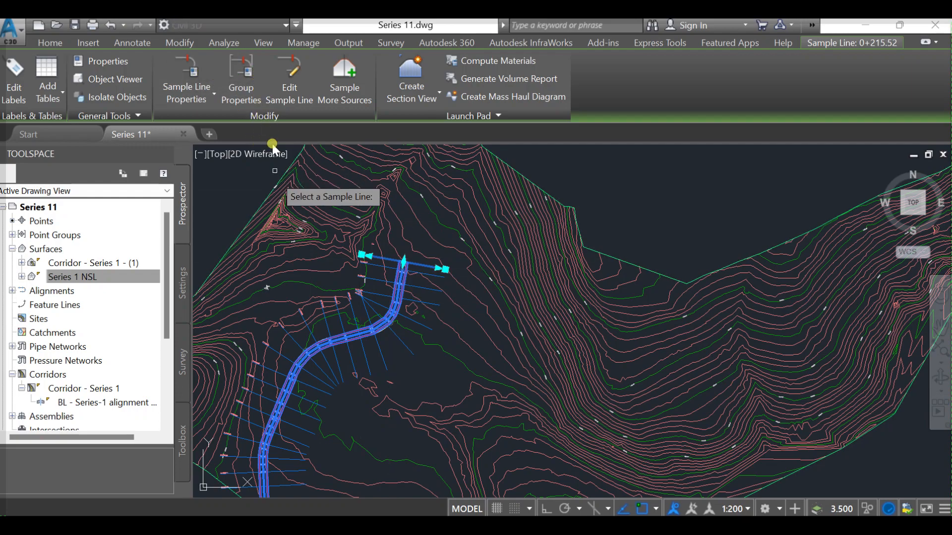
click(379, 280)
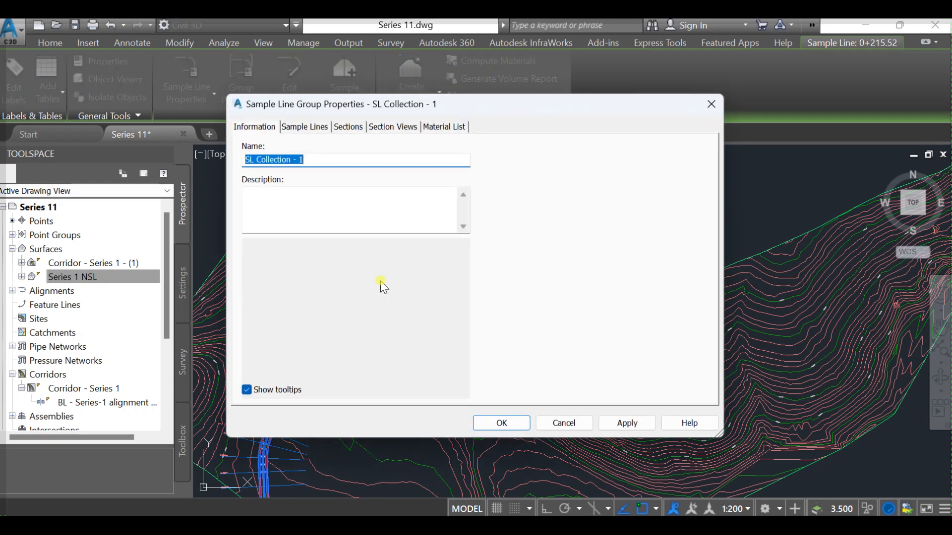
- Set the left offset of all sample lines in SL Collection - 1, from 0+000.00 through 0+215.52, to 40 m
click(314, 127)
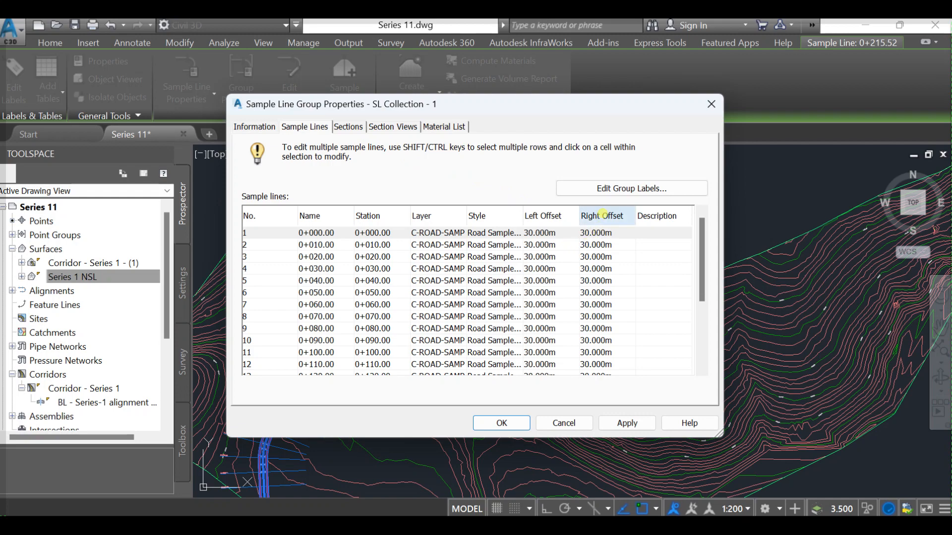
click(549, 233)
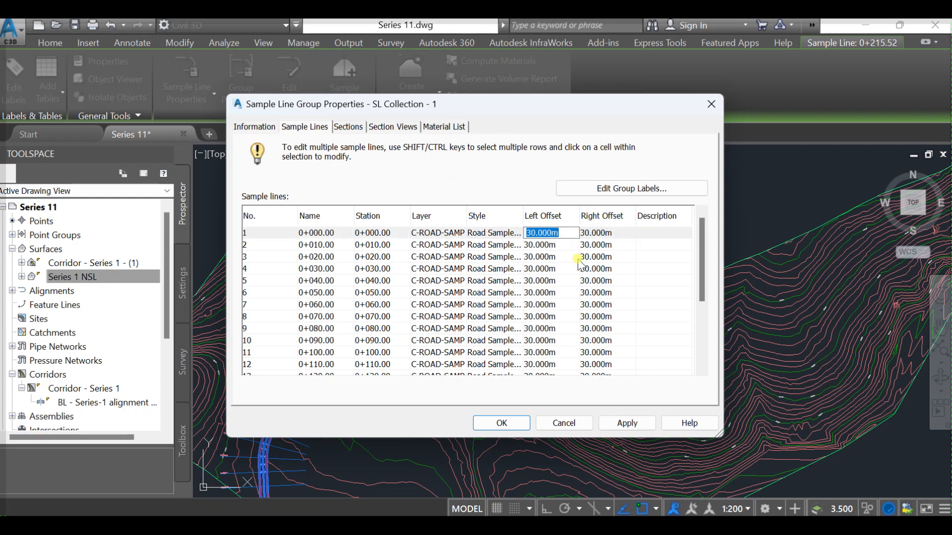
click(636, 281)
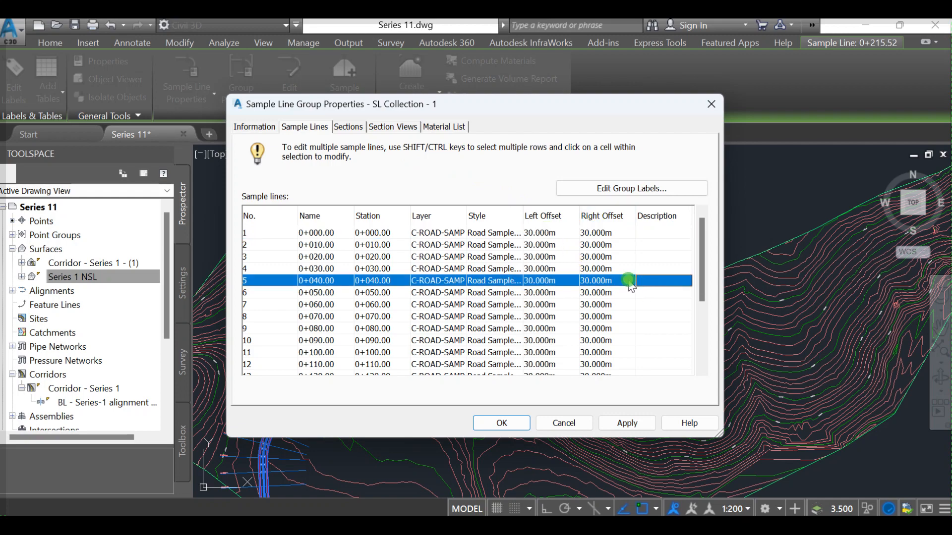
click(553, 234)
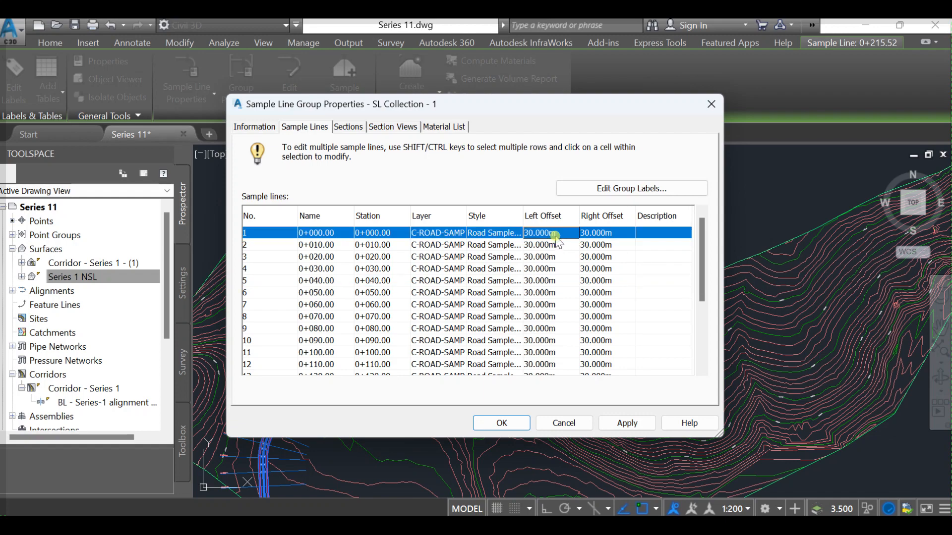
drag(701, 229, 704, 357)
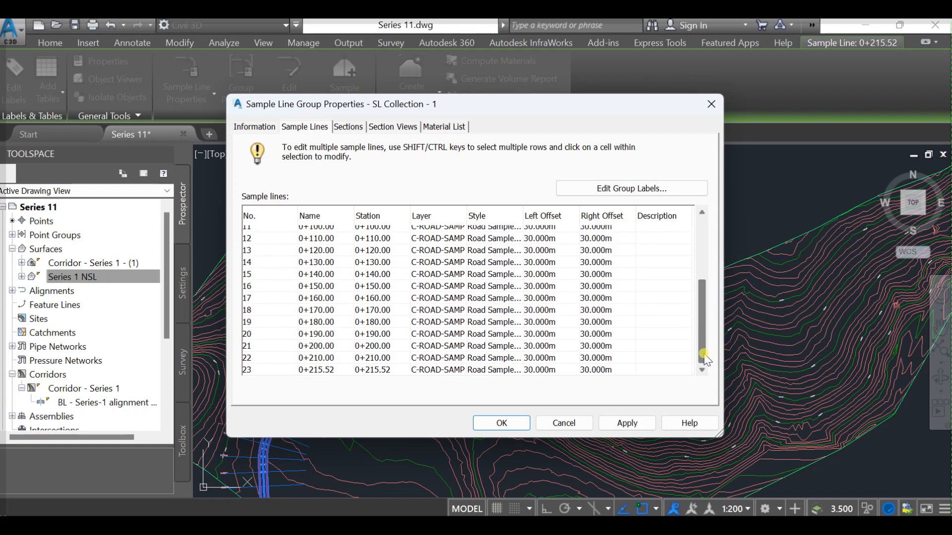
shift+click(537, 370)
scroll(542, 252, up, 4)
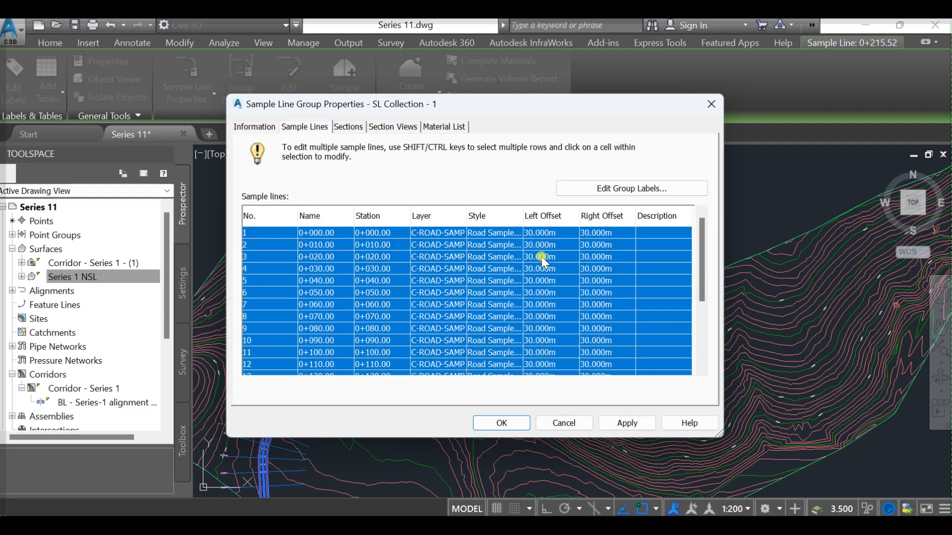
click(560, 232)
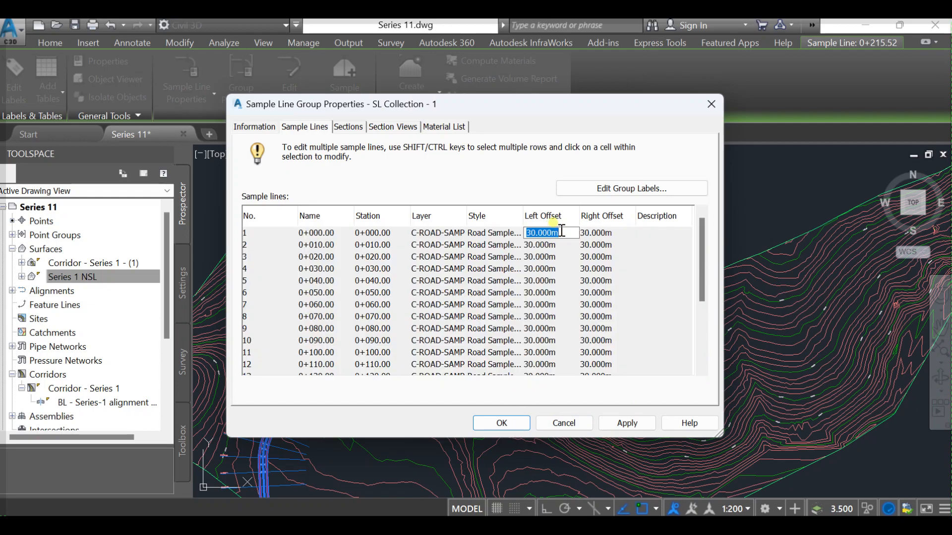
text(40)
key(Return)
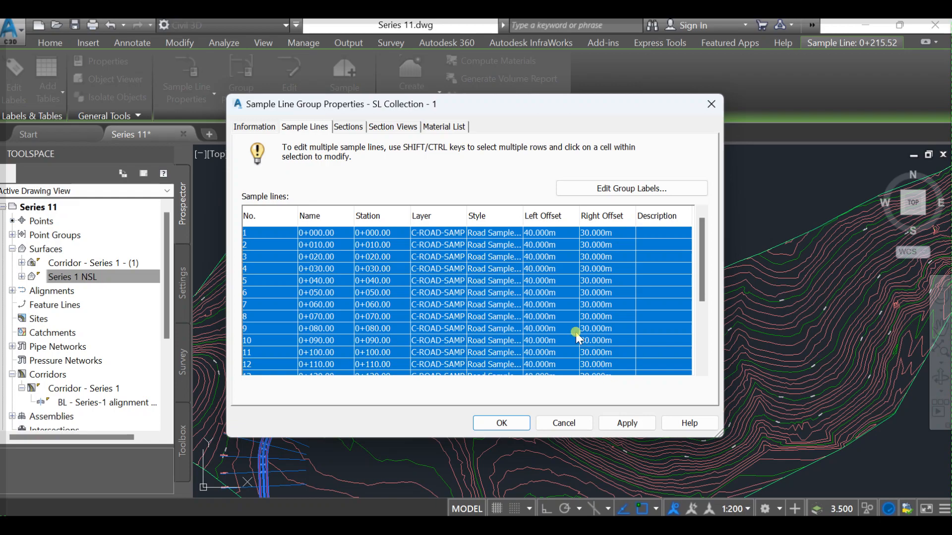
- Check the section styles assigned to the corridor surface and Corridor - Series 1 in the group's sections list
click(349, 128)
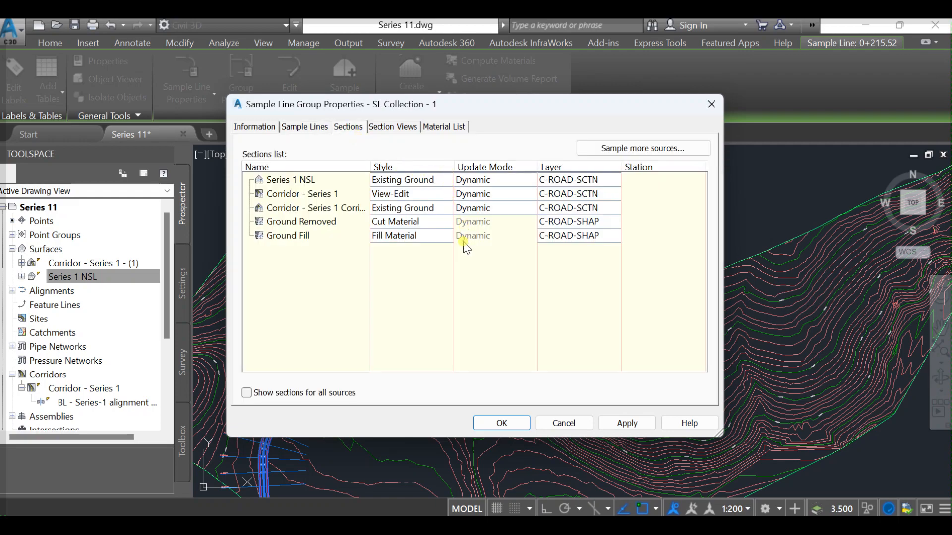
click(440, 204)
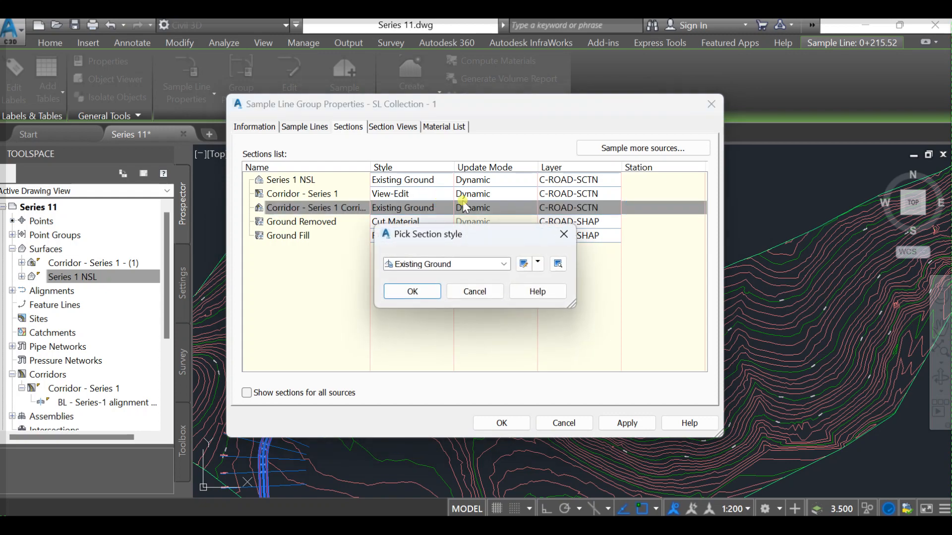
click(558, 234)
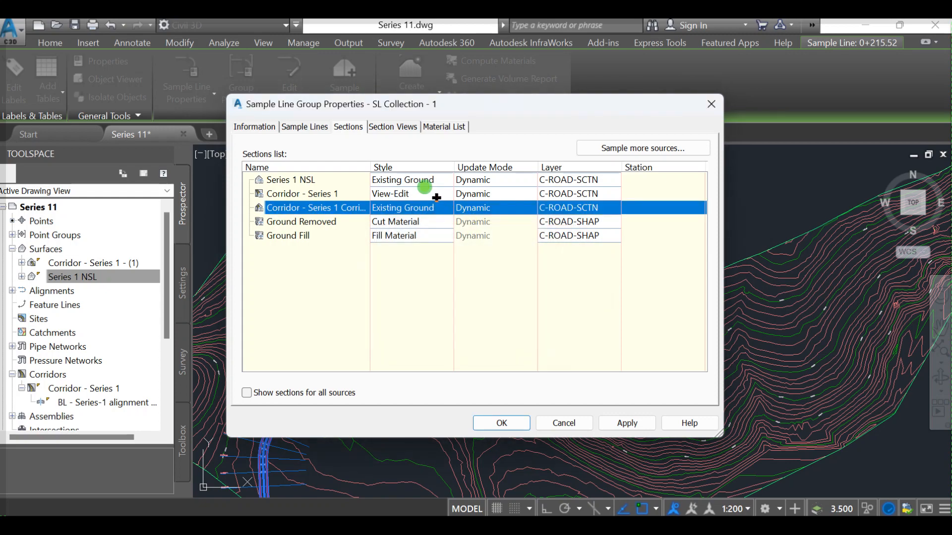
click(426, 193)
click(563, 235)
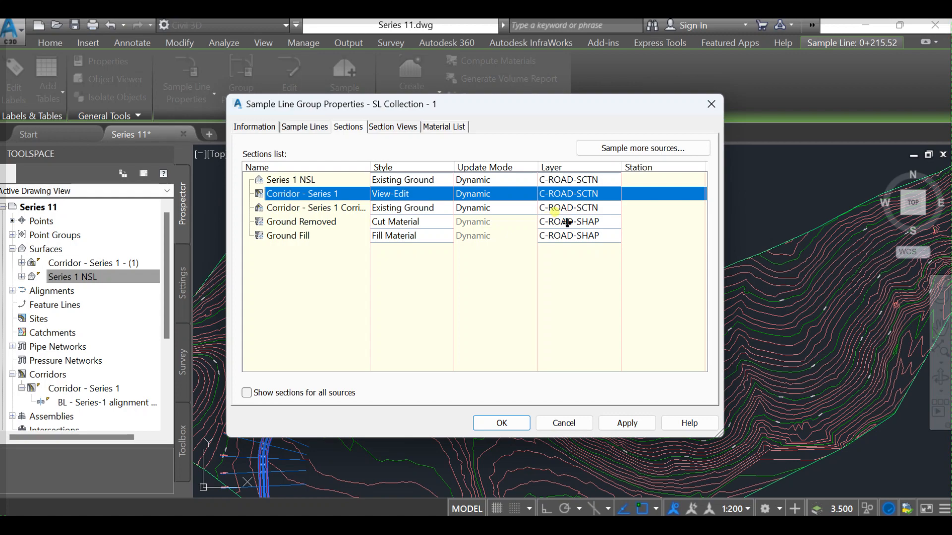
- Expand the section view group and check which section view styles are available for it
click(397, 128)
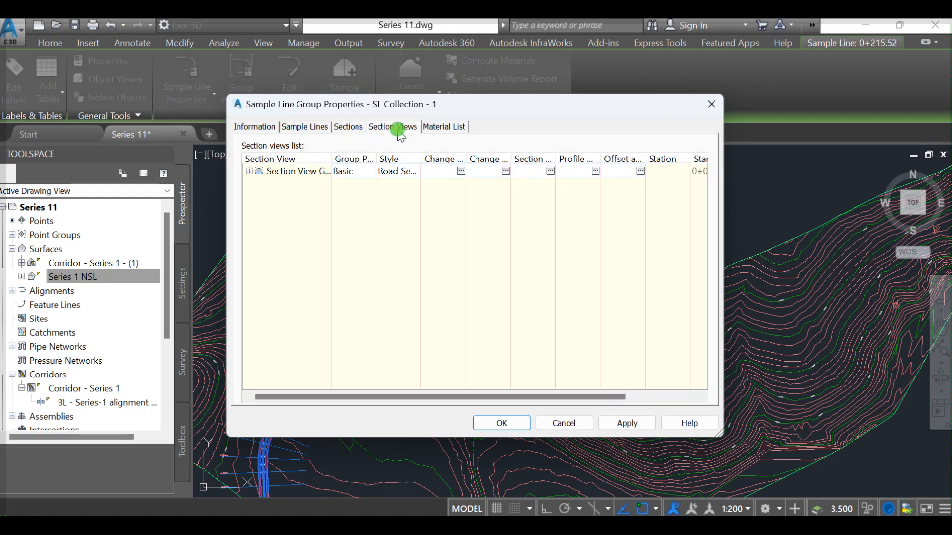
click(250, 171)
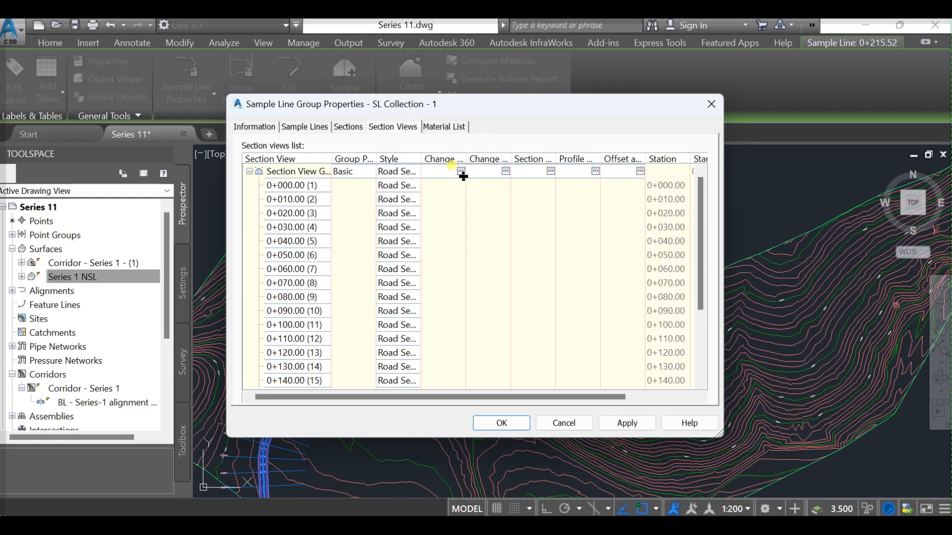
click(390, 171)
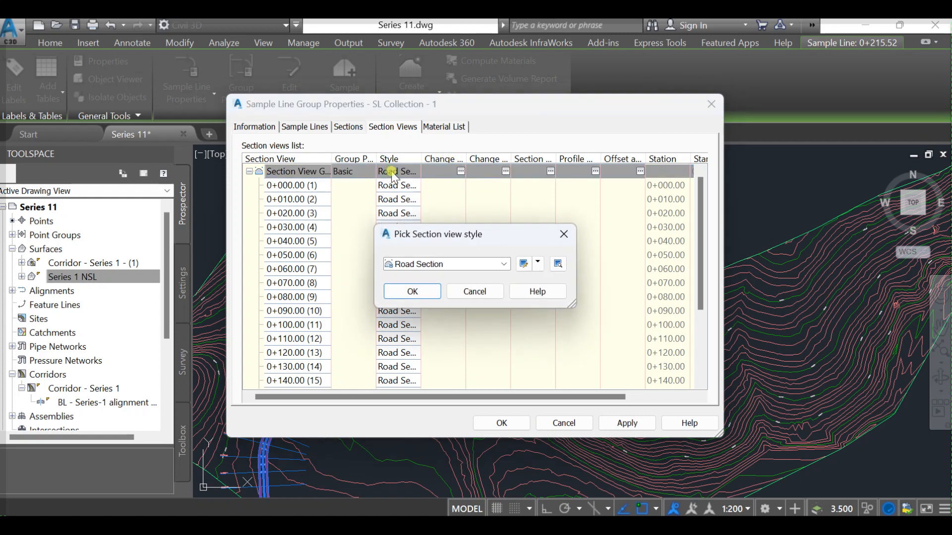
click(472, 265)
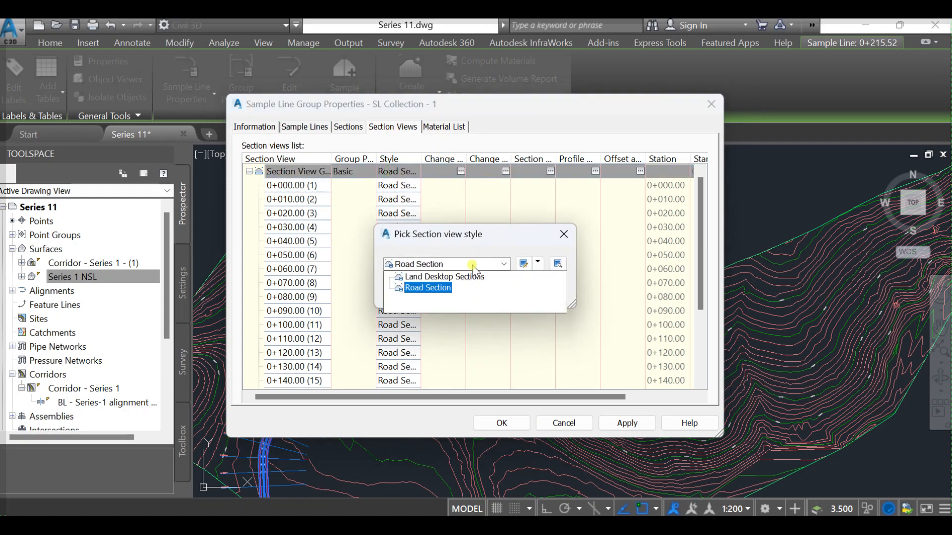
click(564, 234)
click(564, 234)
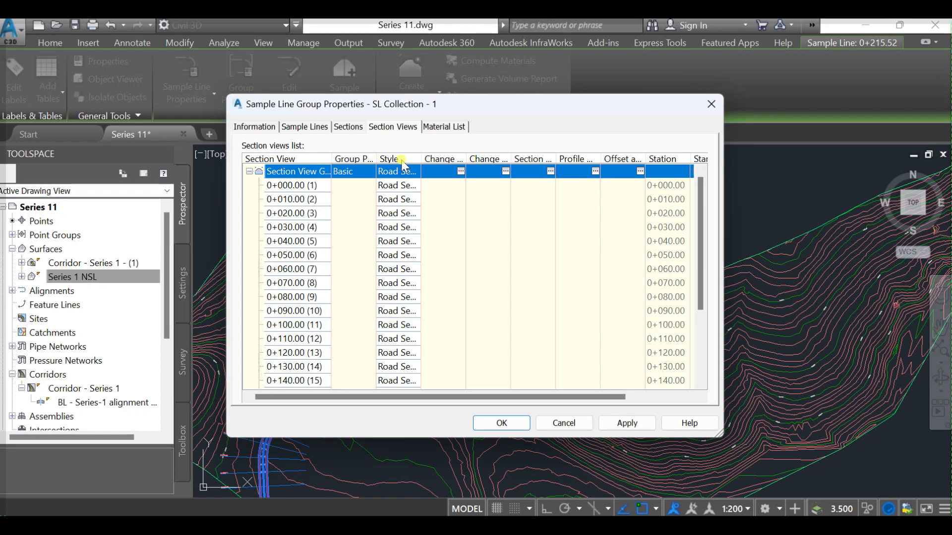
- Check the cut and fill factors of the materials in Material List - (1) and accept the group properties
click(441, 128)
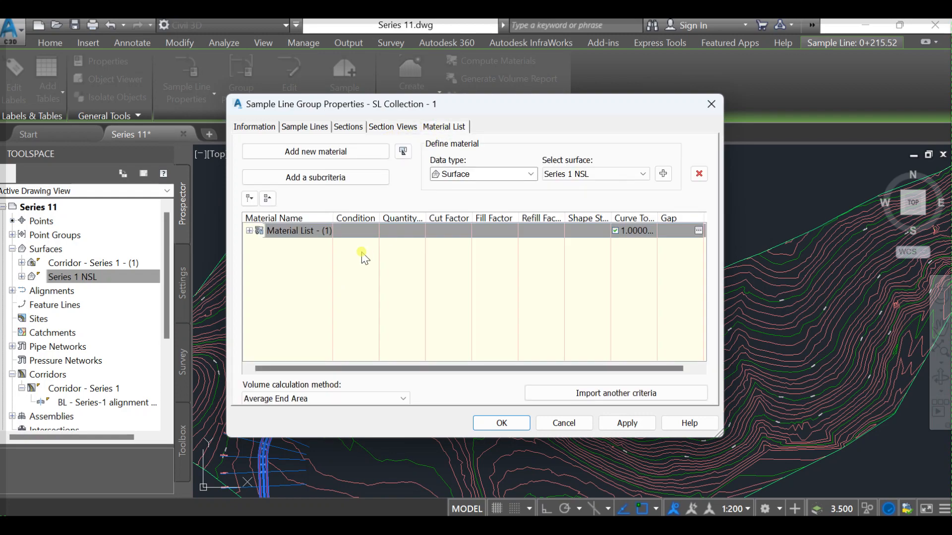
click(251, 231)
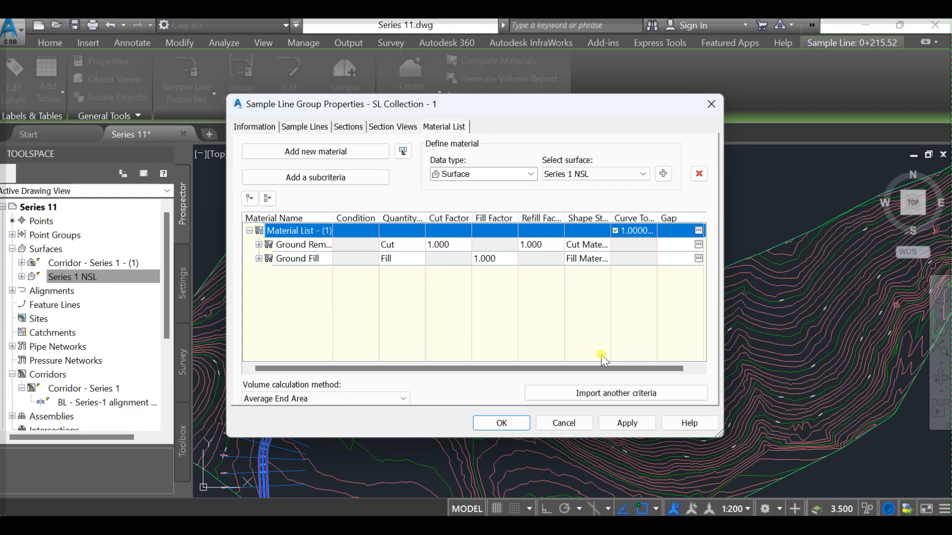
double_click(454, 245)
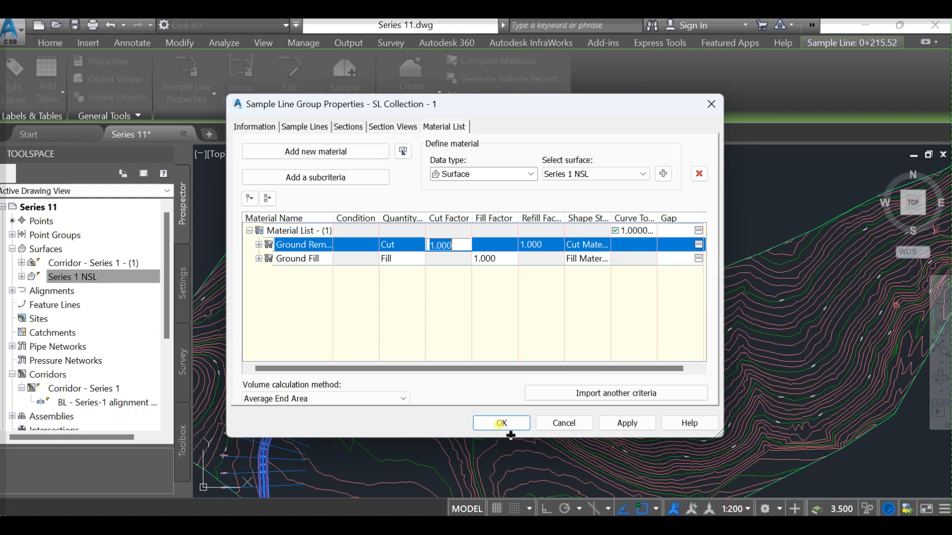
click(503, 423)
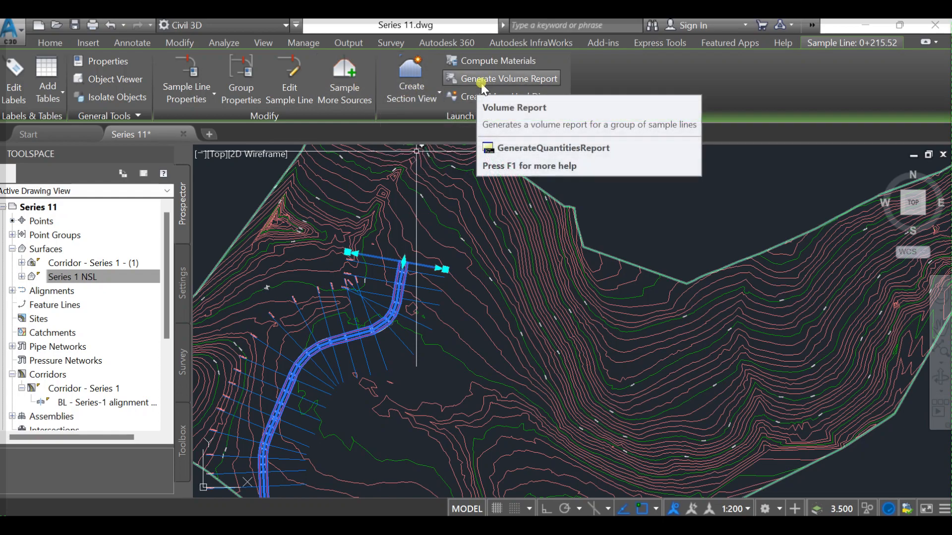
mouse_move(530, 305)
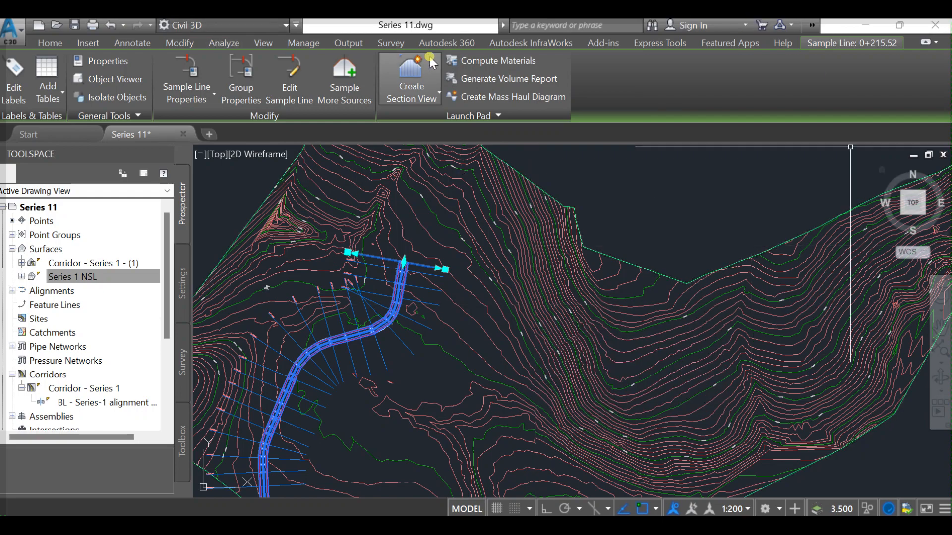
click(484, 82)
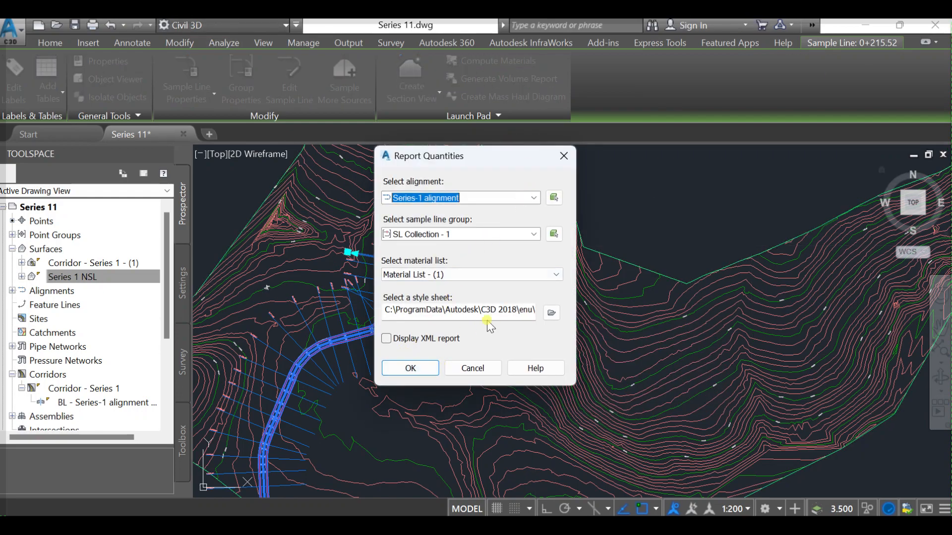
click(497, 368)
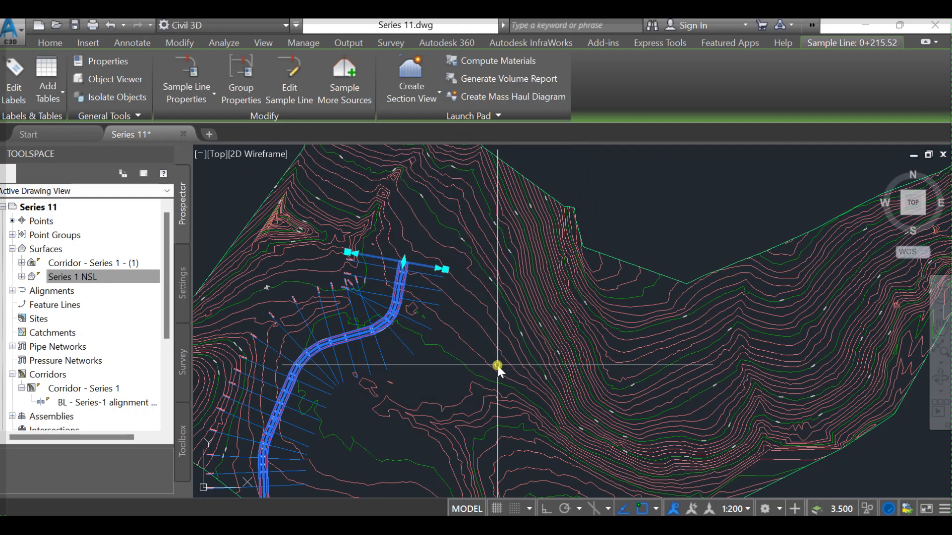
- Start a Cut and Fill total volume table for Series-1 alignment, SL Collection - 1 and Material List - (1)
mouse_move(497, 367)
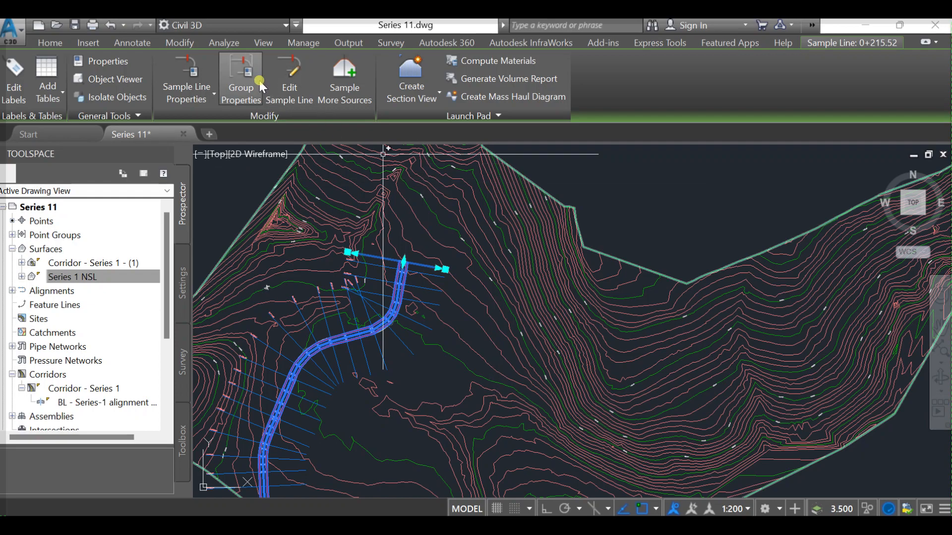
click(226, 43)
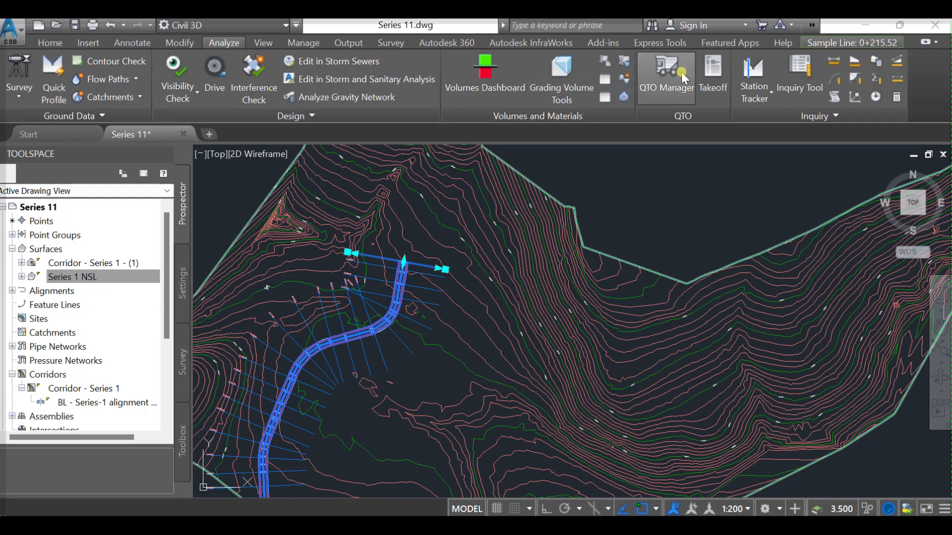
click(603, 78)
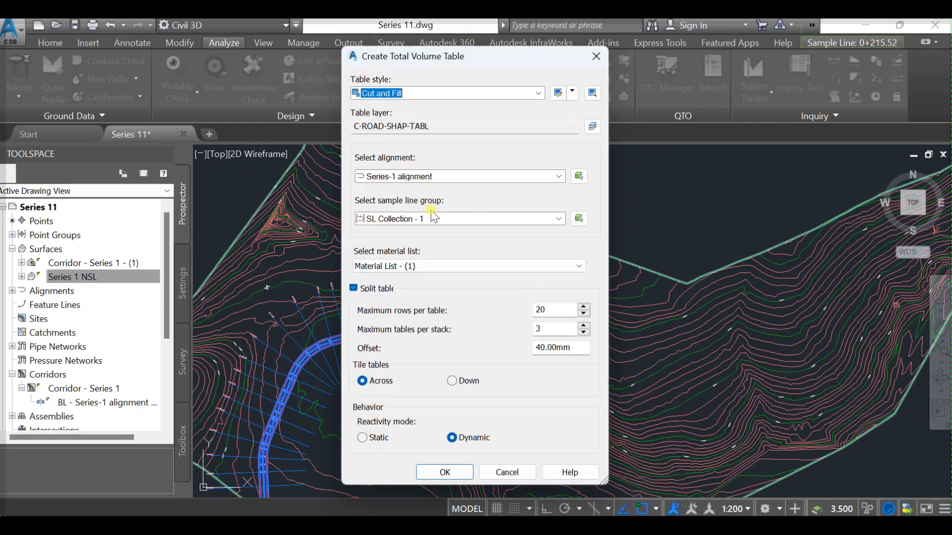
click(480, 176)
click(480, 177)
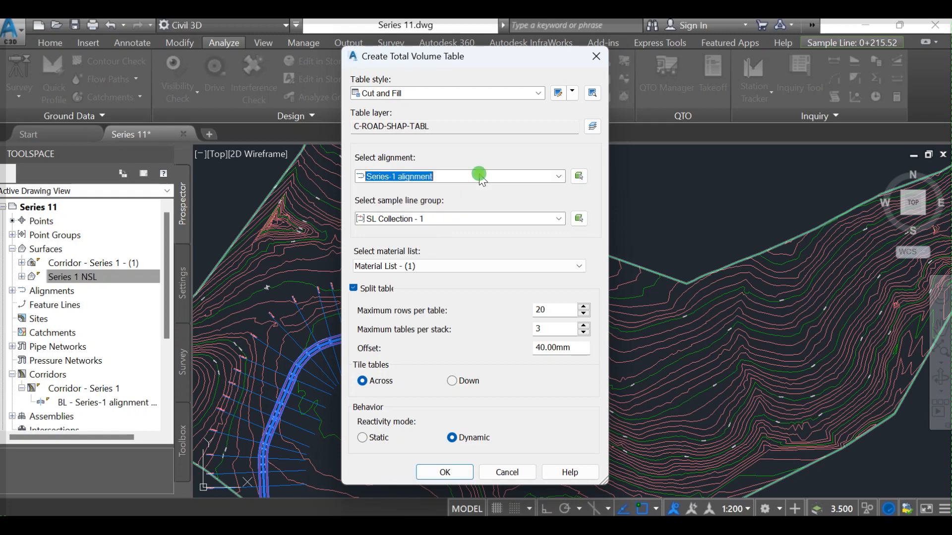
click(459, 219)
click(446, 232)
click(446, 267)
click(445, 276)
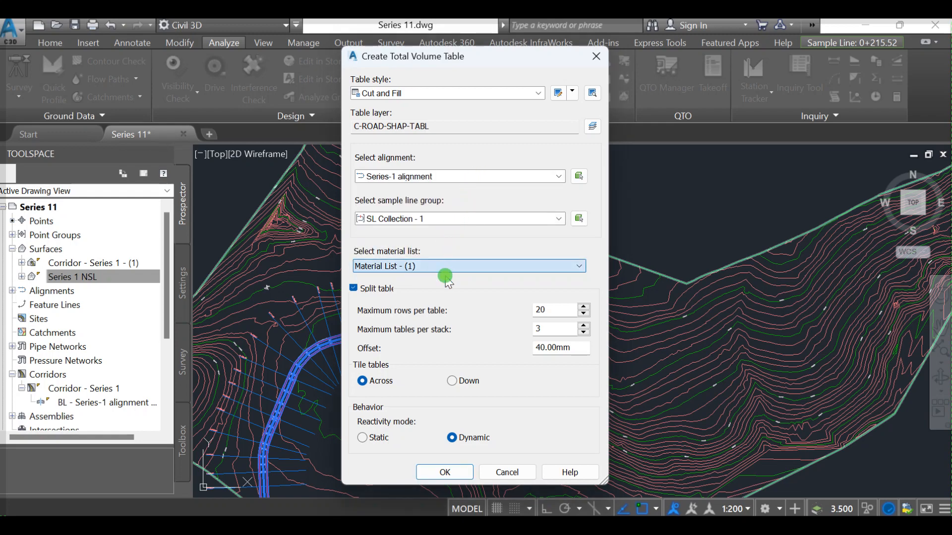
- Place the total volume table in the empty area beside the section views, split at 20 rows per table and 3 tables per stack
double_click(559, 308)
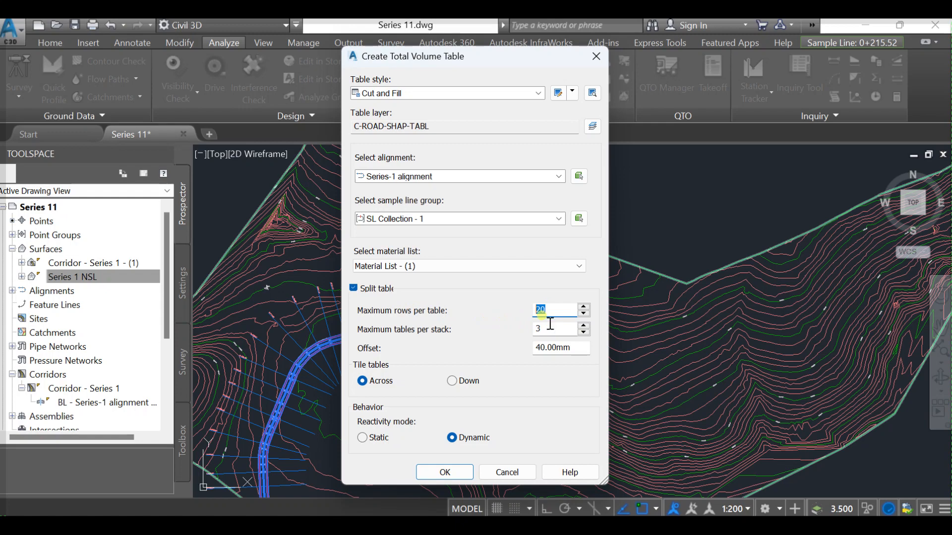
double_click(535, 329)
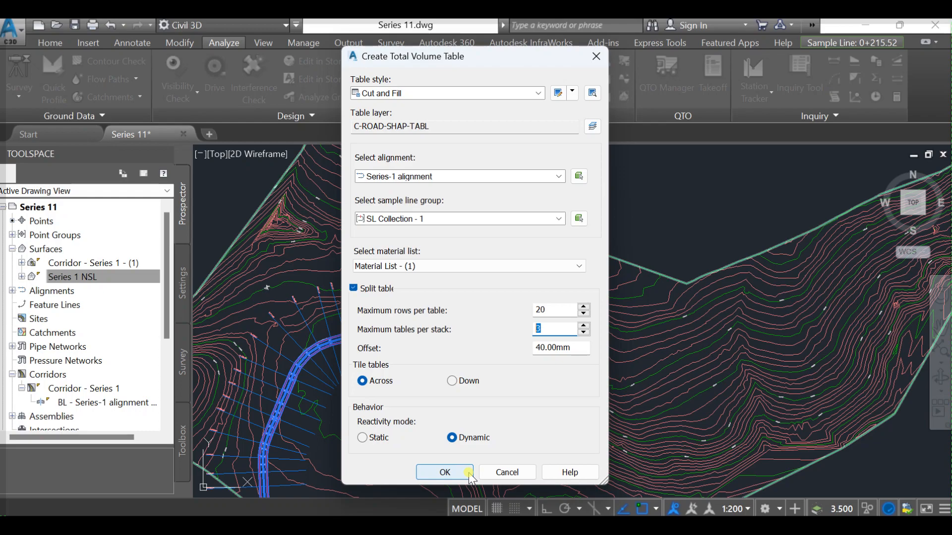
click(445, 472)
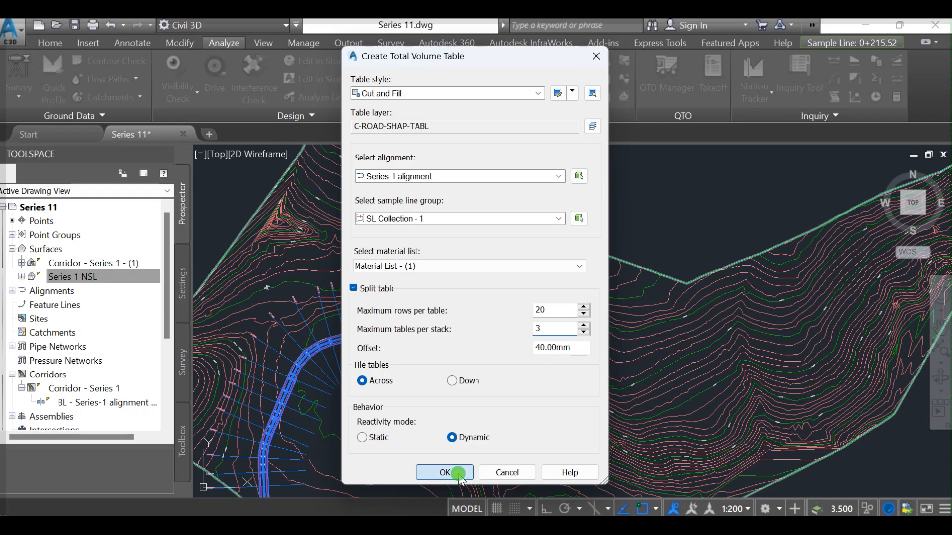
scroll(479, 319, down, 5)
scroll(482, 323, down, 3)
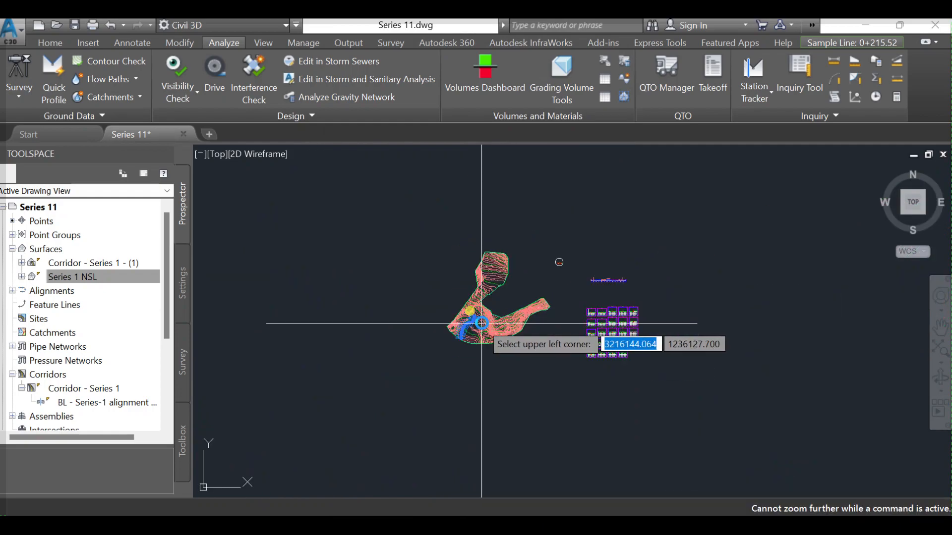
scroll(669, 342, up, 4)
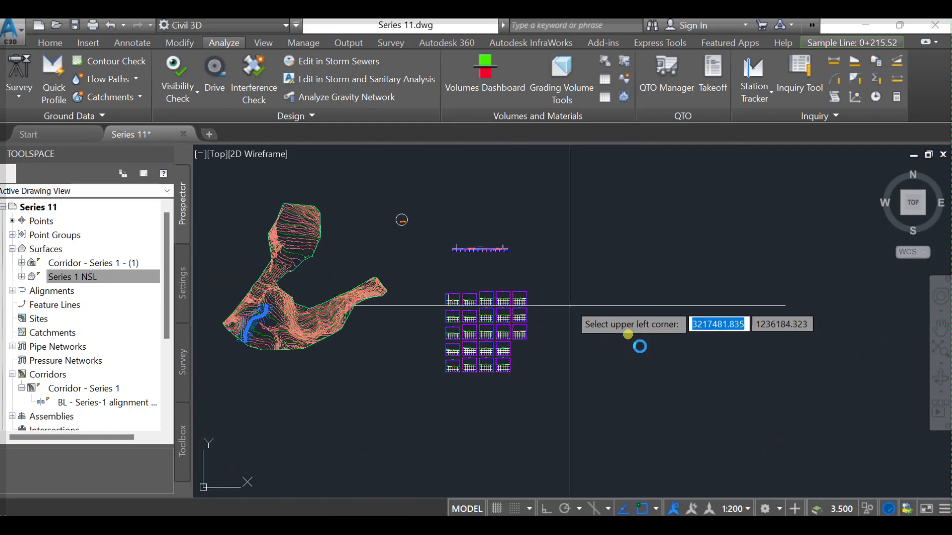
scroll(575, 305, up, 6)
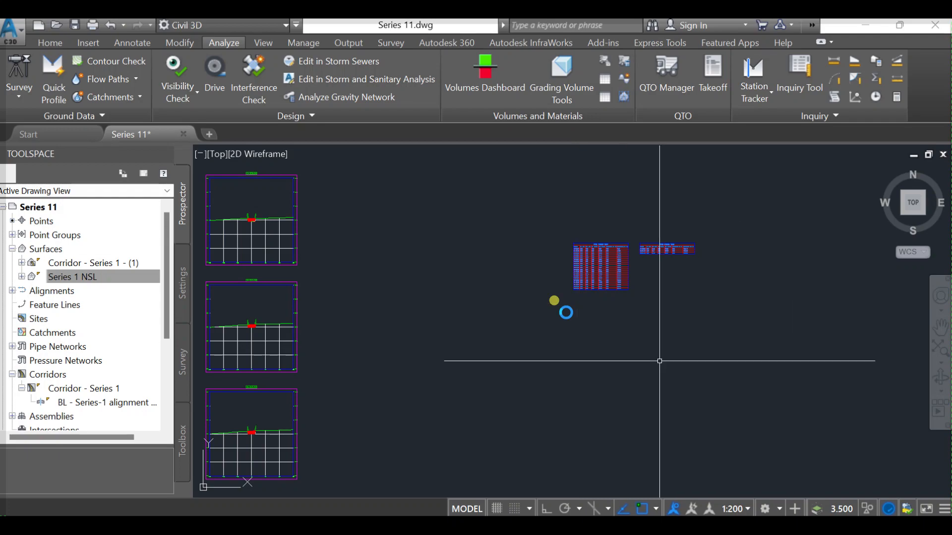
- Examine the per-station areas and volumes in the total volume table and the cut areas drawn in the section views
scroll(610, 250, up, 8)
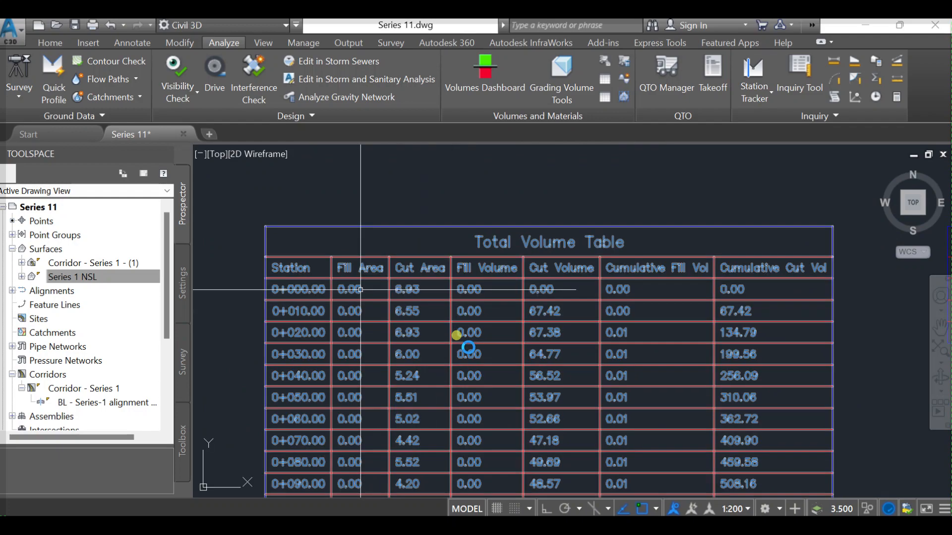
middle_drag(419, 430, 396, 248)
scroll(399, 271, down, 7)
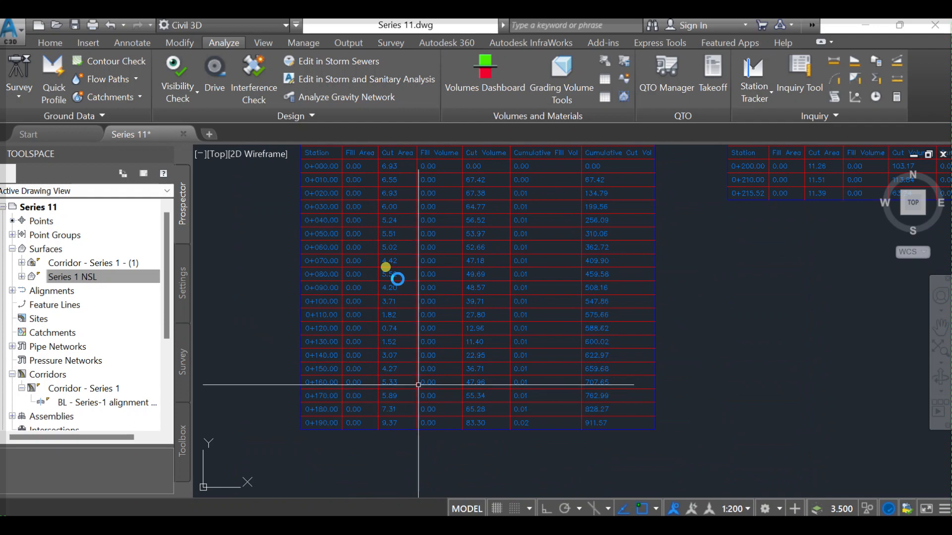
scroll(550, 389, up, 3)
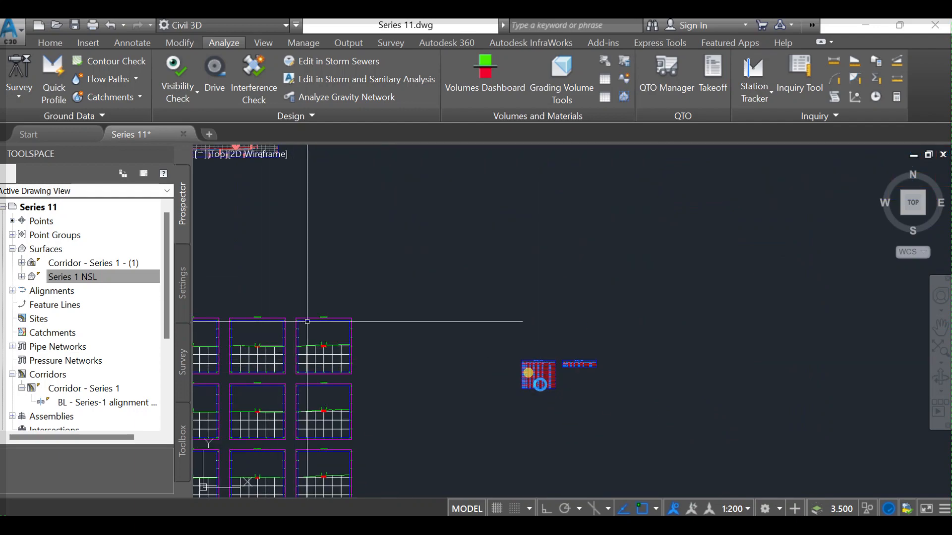
scroll(340, 389, up, 6)
middle_drag(318, 423, 773, 361)
scroll(780, 363, down, 5)
middle_drag(576, 395, 668, 263)
scroll(395, 227, up, 4)
scroll(476, 230, up, 6)
scroll(542, 267, down, 8)
scroll(549, 281, down, 5)
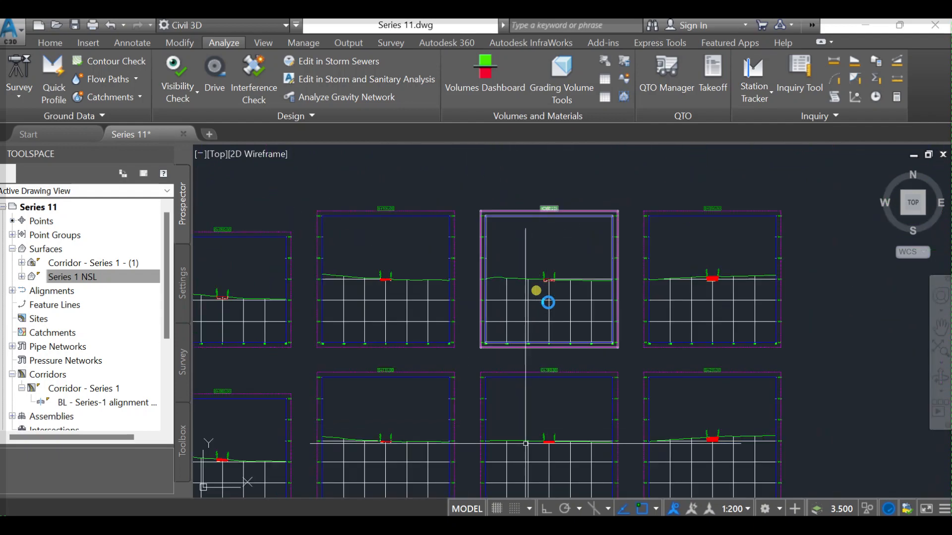
scroll(548, 302, up, 10)
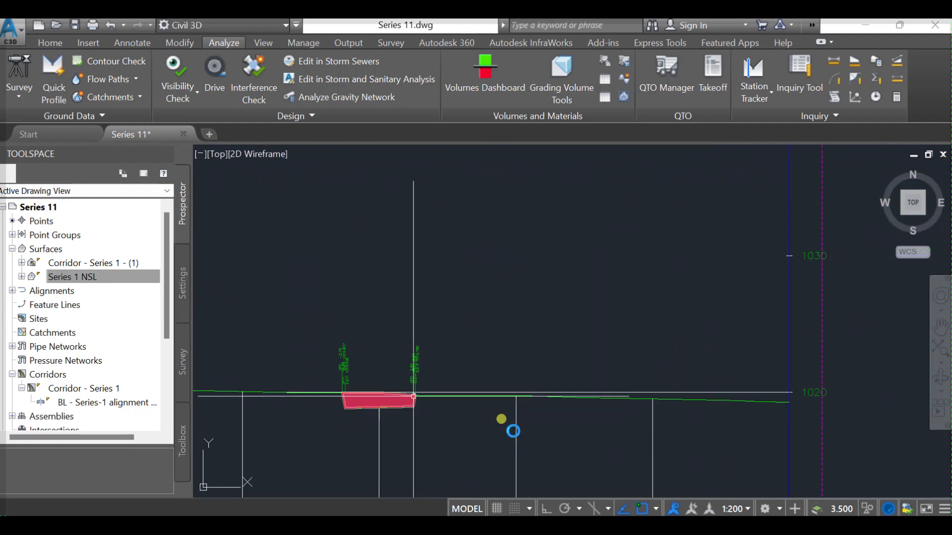
scroll(480, 350, down, 10)
middle_drag(575, 407, 659, 227)
scroll(589, 408, up, 10)
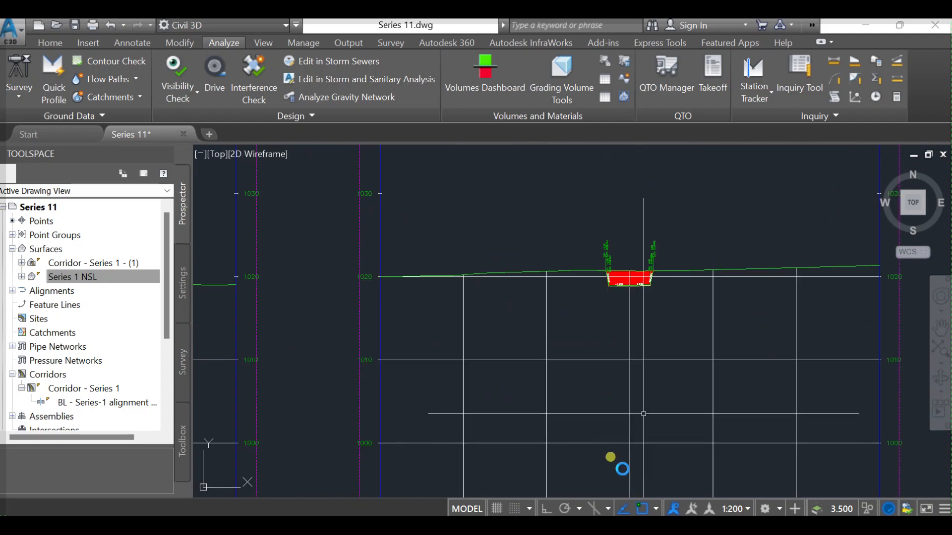
scroll(617, 276, up, 5)
scroll(644, 285, down, 12)
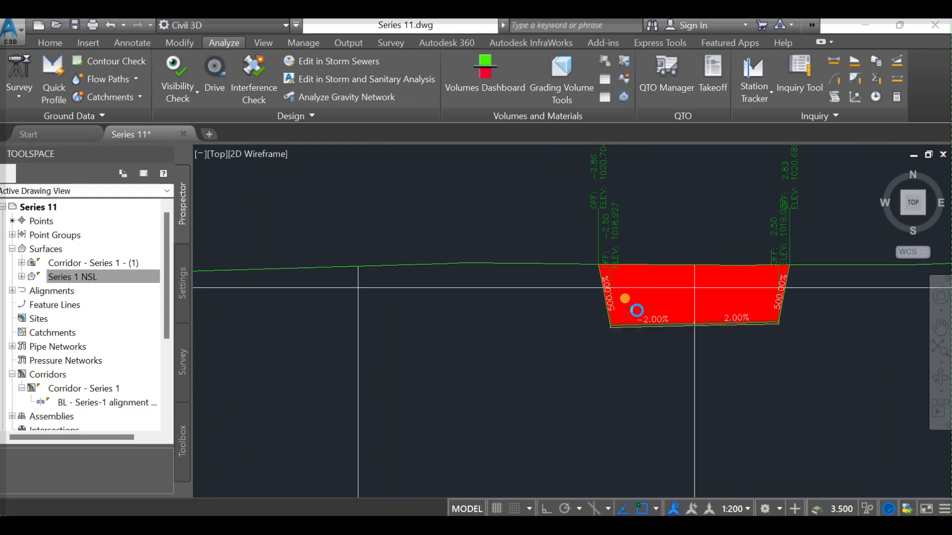
middle_drag(734, 379, 430, 383)
scroll(663, 346, down, 5)
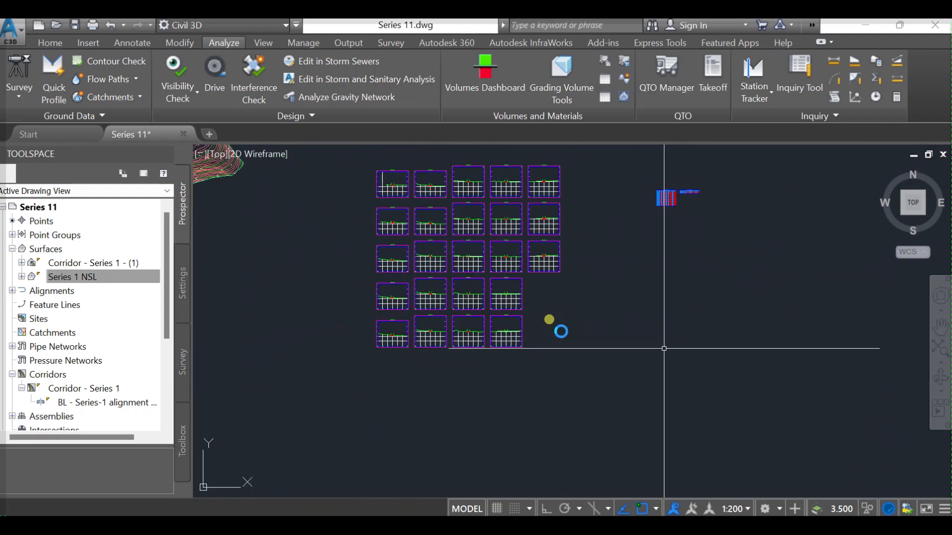
- Check the cumulative fill and cut volumes for stations 0+200.00 to 0+215.52 in the second part of the volume table
scroll(680, 240, up, 2)
scroll(610, 286, up, 2)
middle_drag(610, 286, 503, 465)
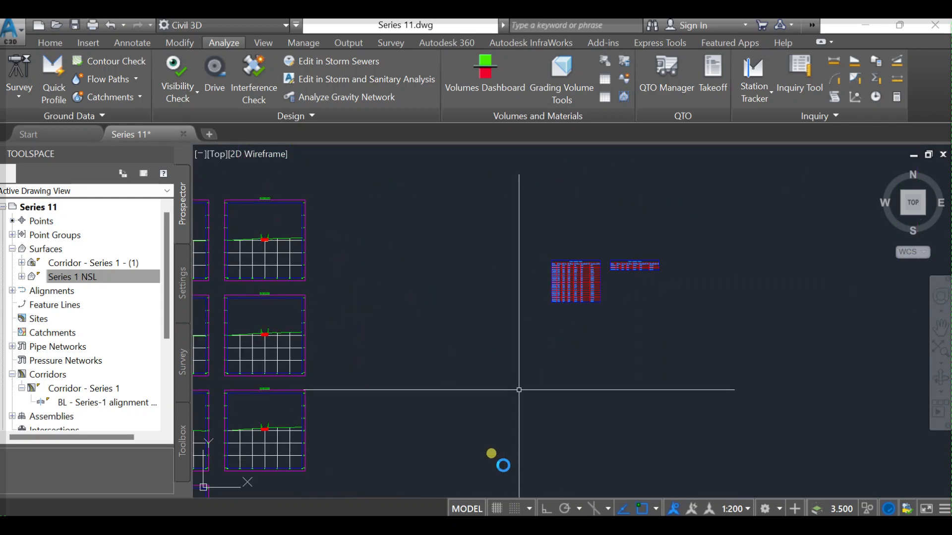
scroll(570, 277, up, 8)
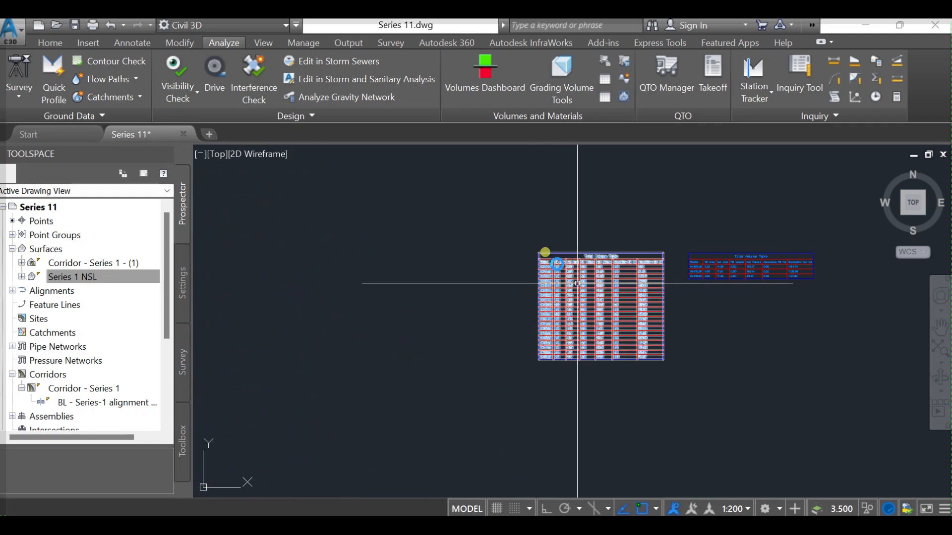
mouse_move(835, 381)
middle_down()
mouse_move(769, 389)
mouse_move(680, 304)
mouse_move(659, 329)
mouse_move(587, 343)
mouse_move(514, 380)
middle_up()
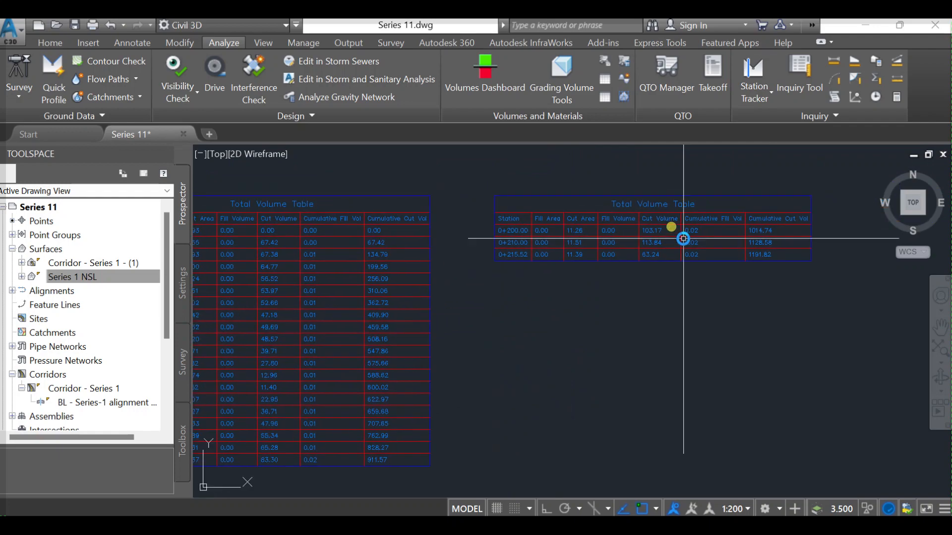
scroll(714, 229, up, 4)
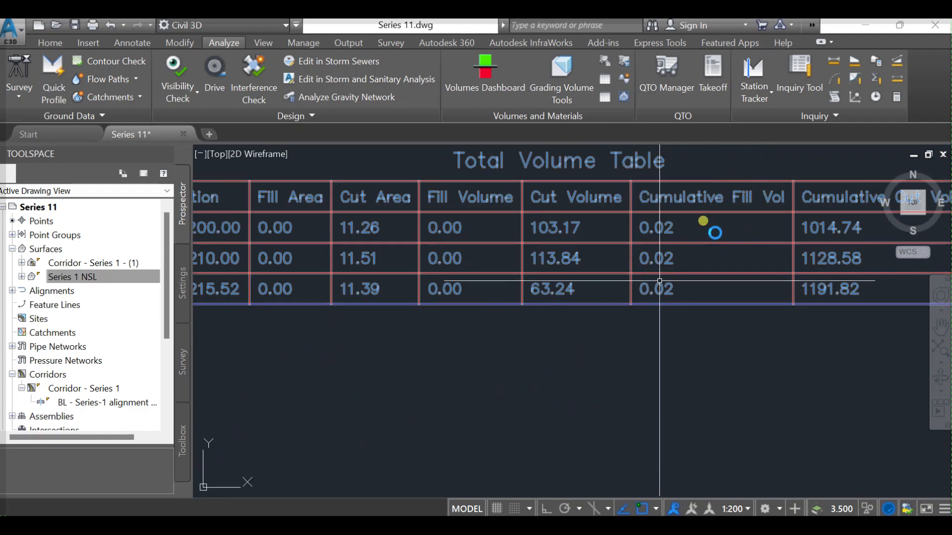
middle_drag(703, 300, 525, 315)
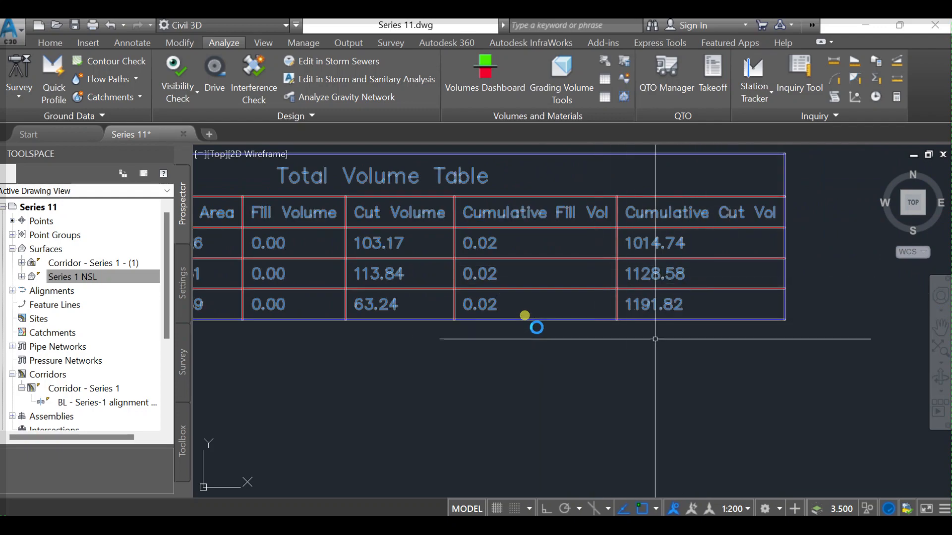
scroll(704, 293, up, 2)
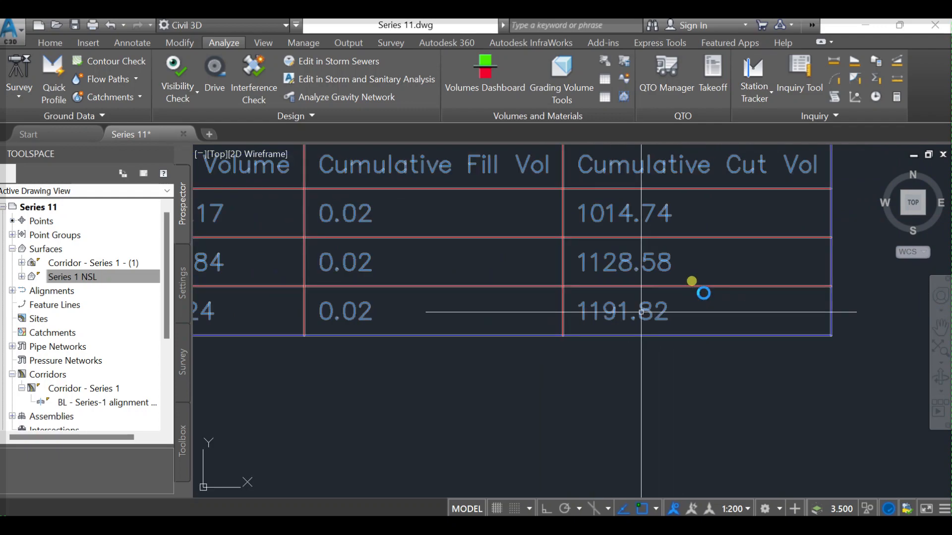
scroll(704, 293, down, 5)
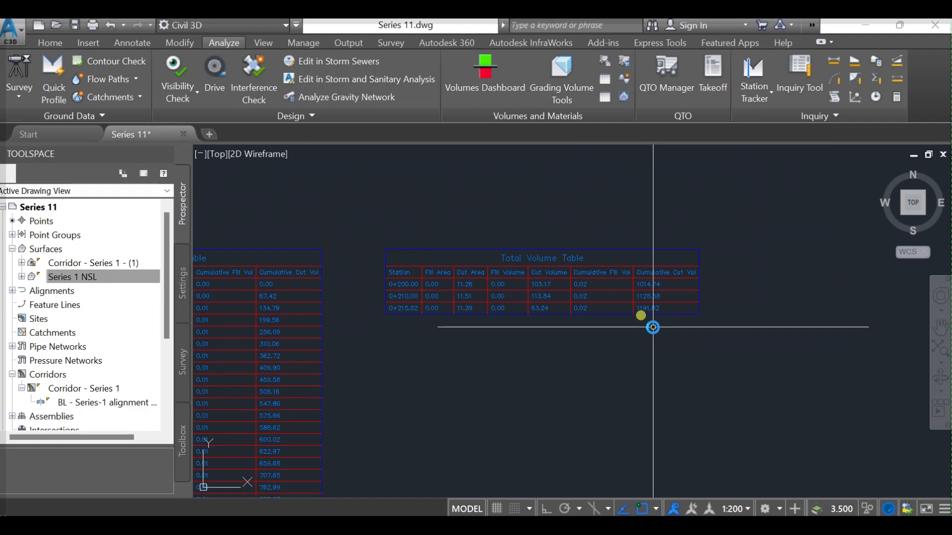